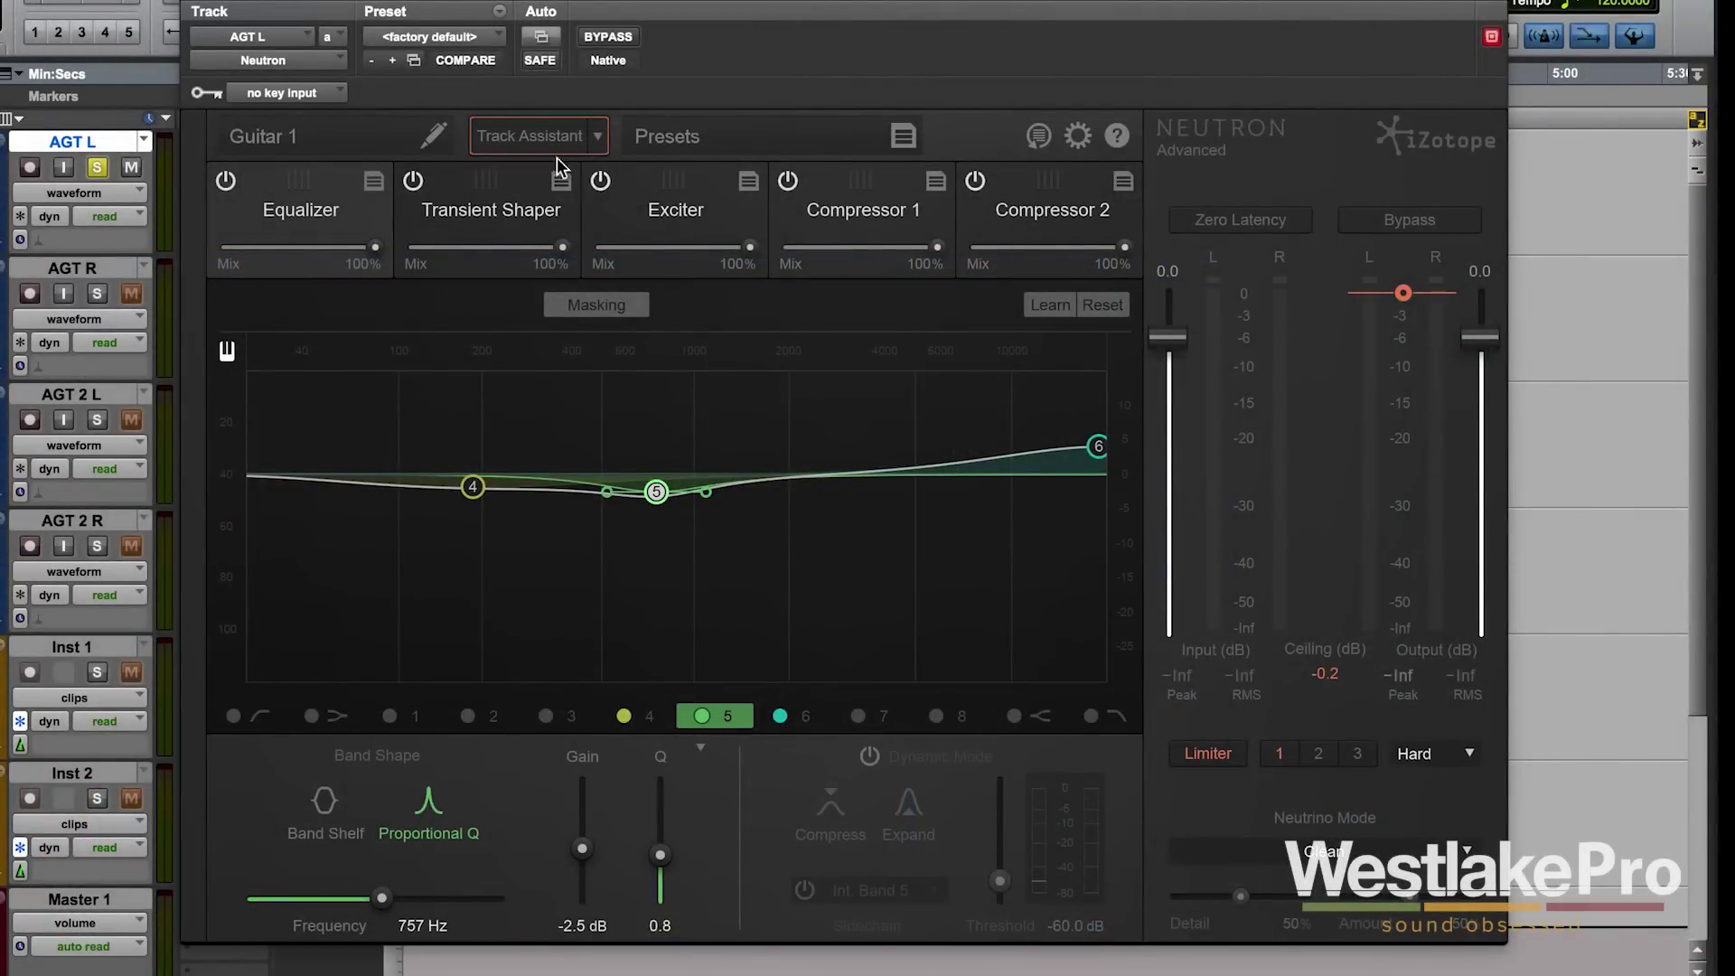
Check the Track Assistant settings, close Neutron, and insert a fresh mono Neutron on AGT L
left_click(598, 137)
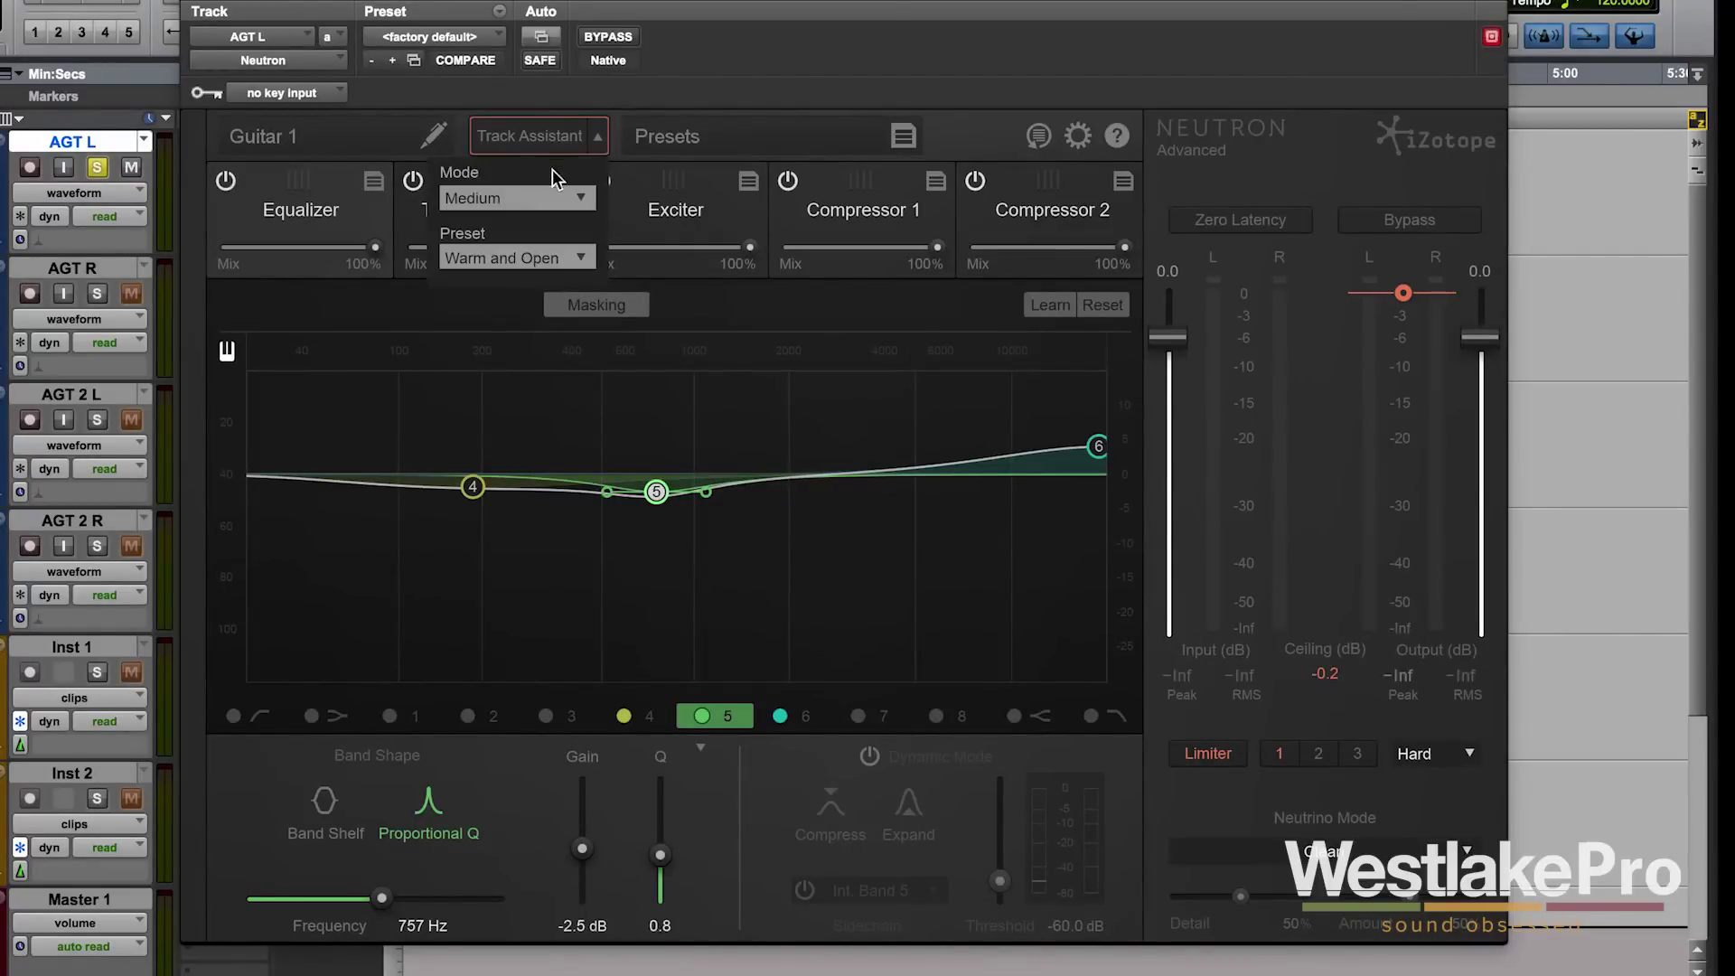
left_click(598, 138)
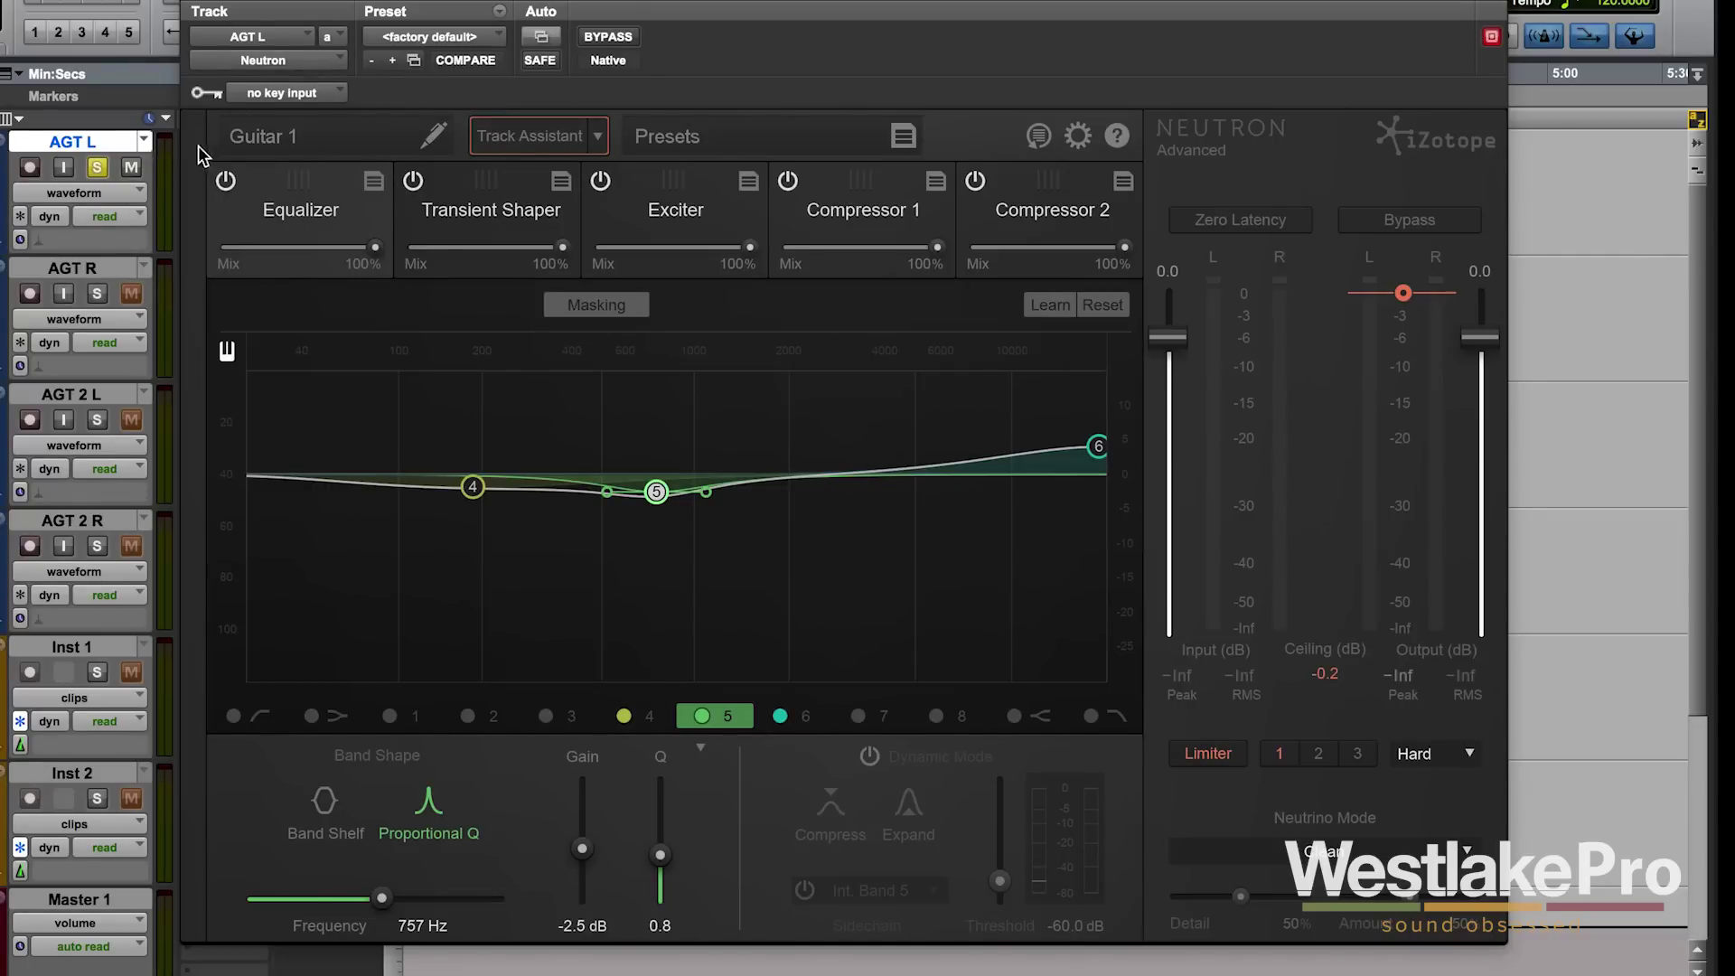
left_click(192, 3)
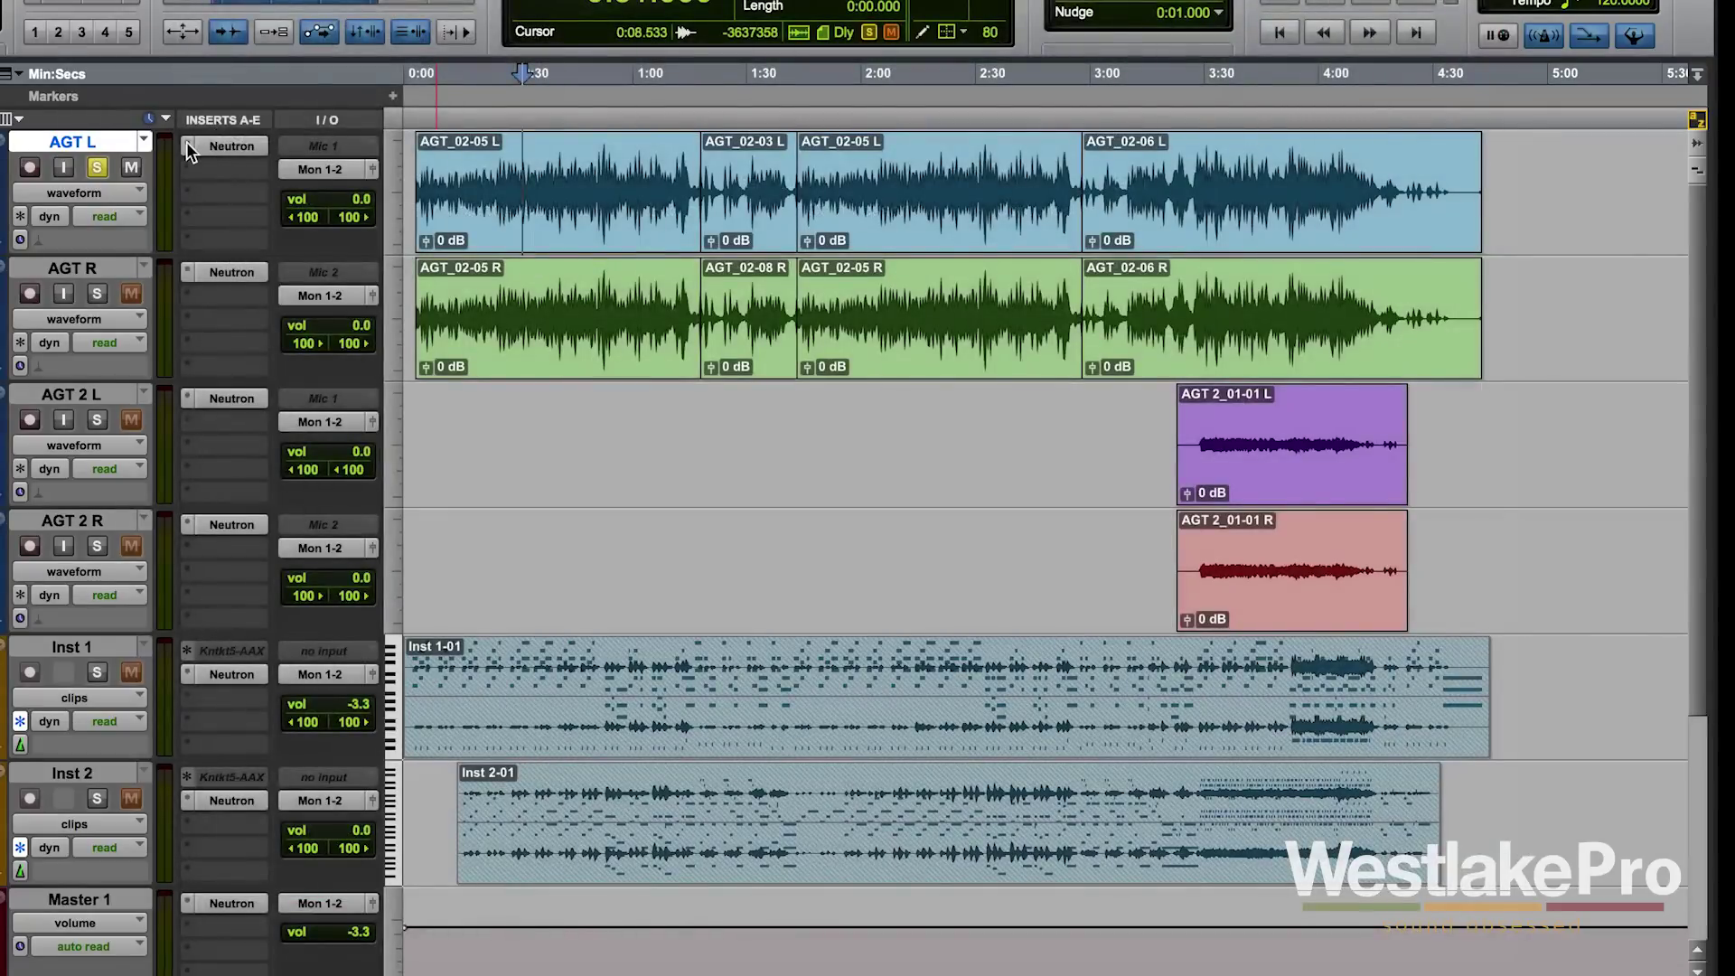
left_click(187, 144)
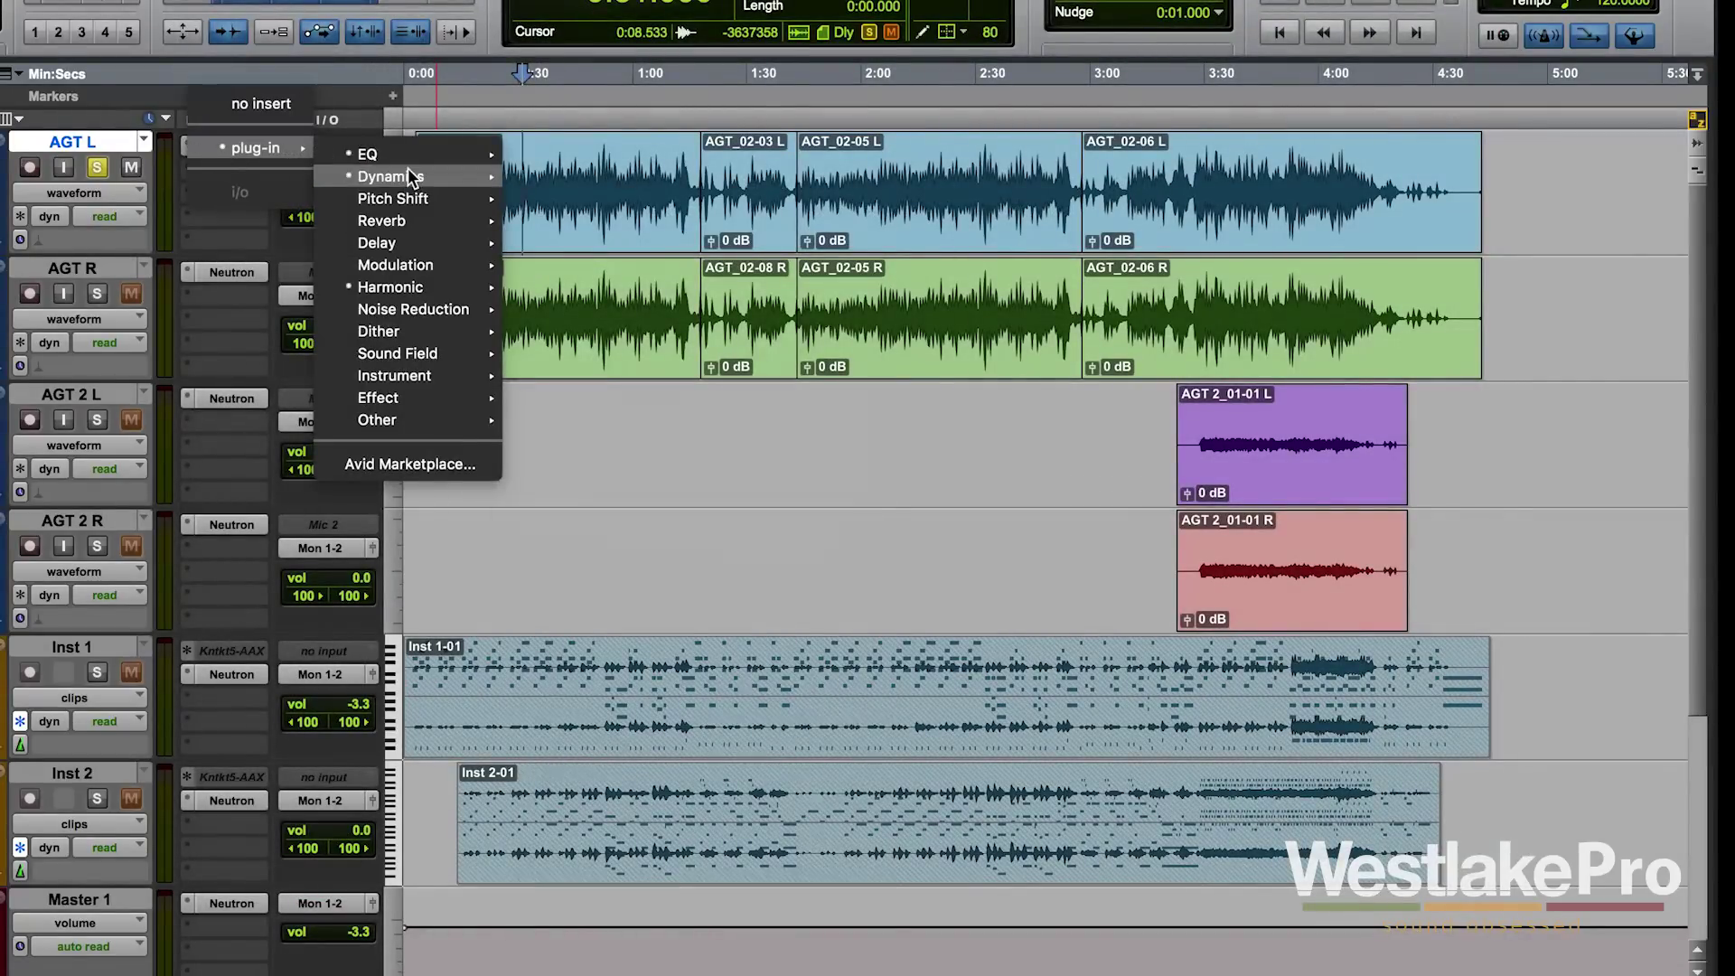
mouse_move(409, 170)
left_click(670, 733)
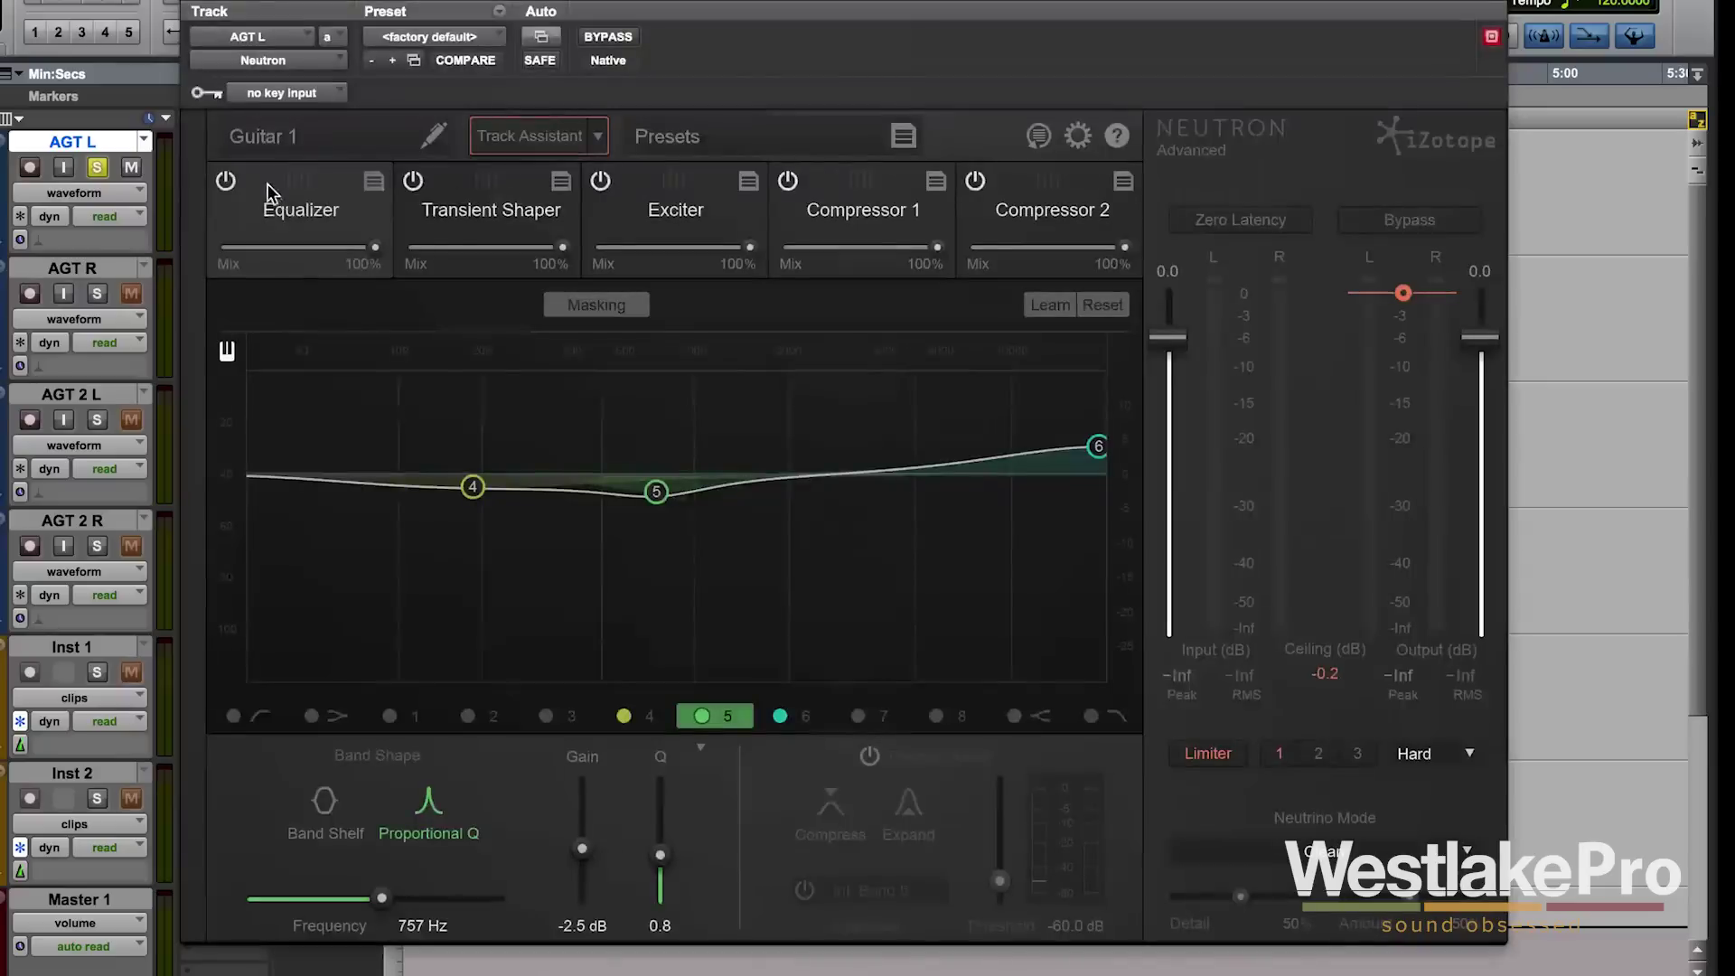
Load the <Default> preset from the Preset Manager
left_click(760, 145)
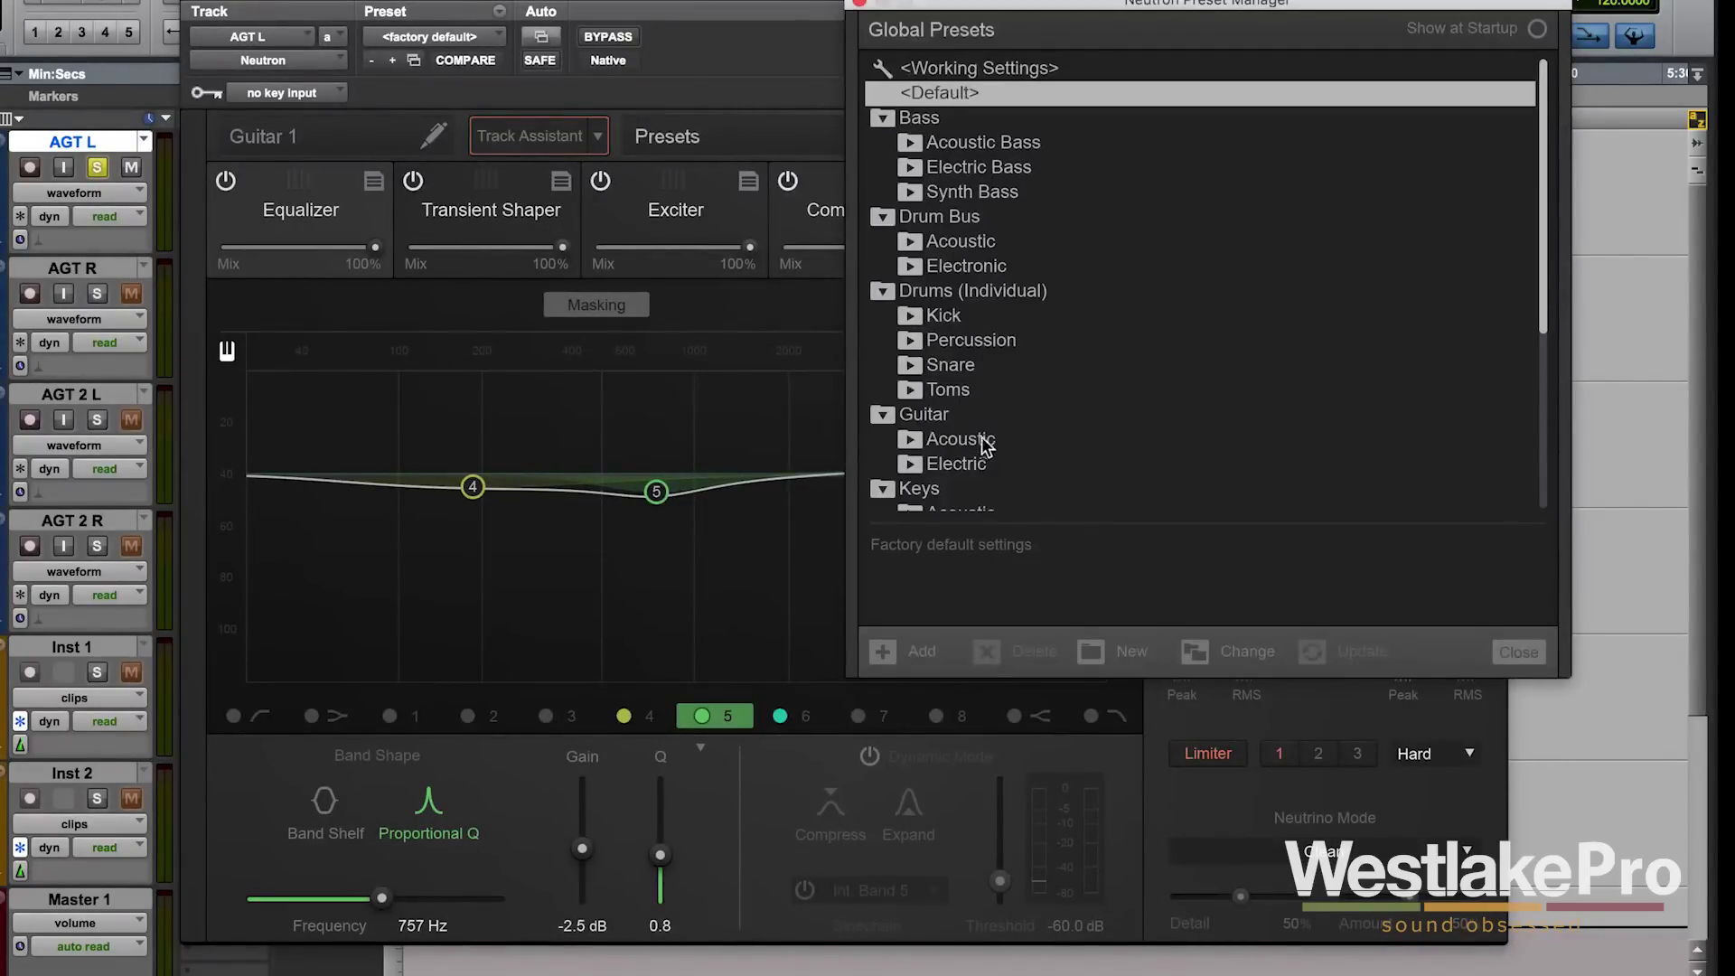
scroll(985, 443, "down", 10)
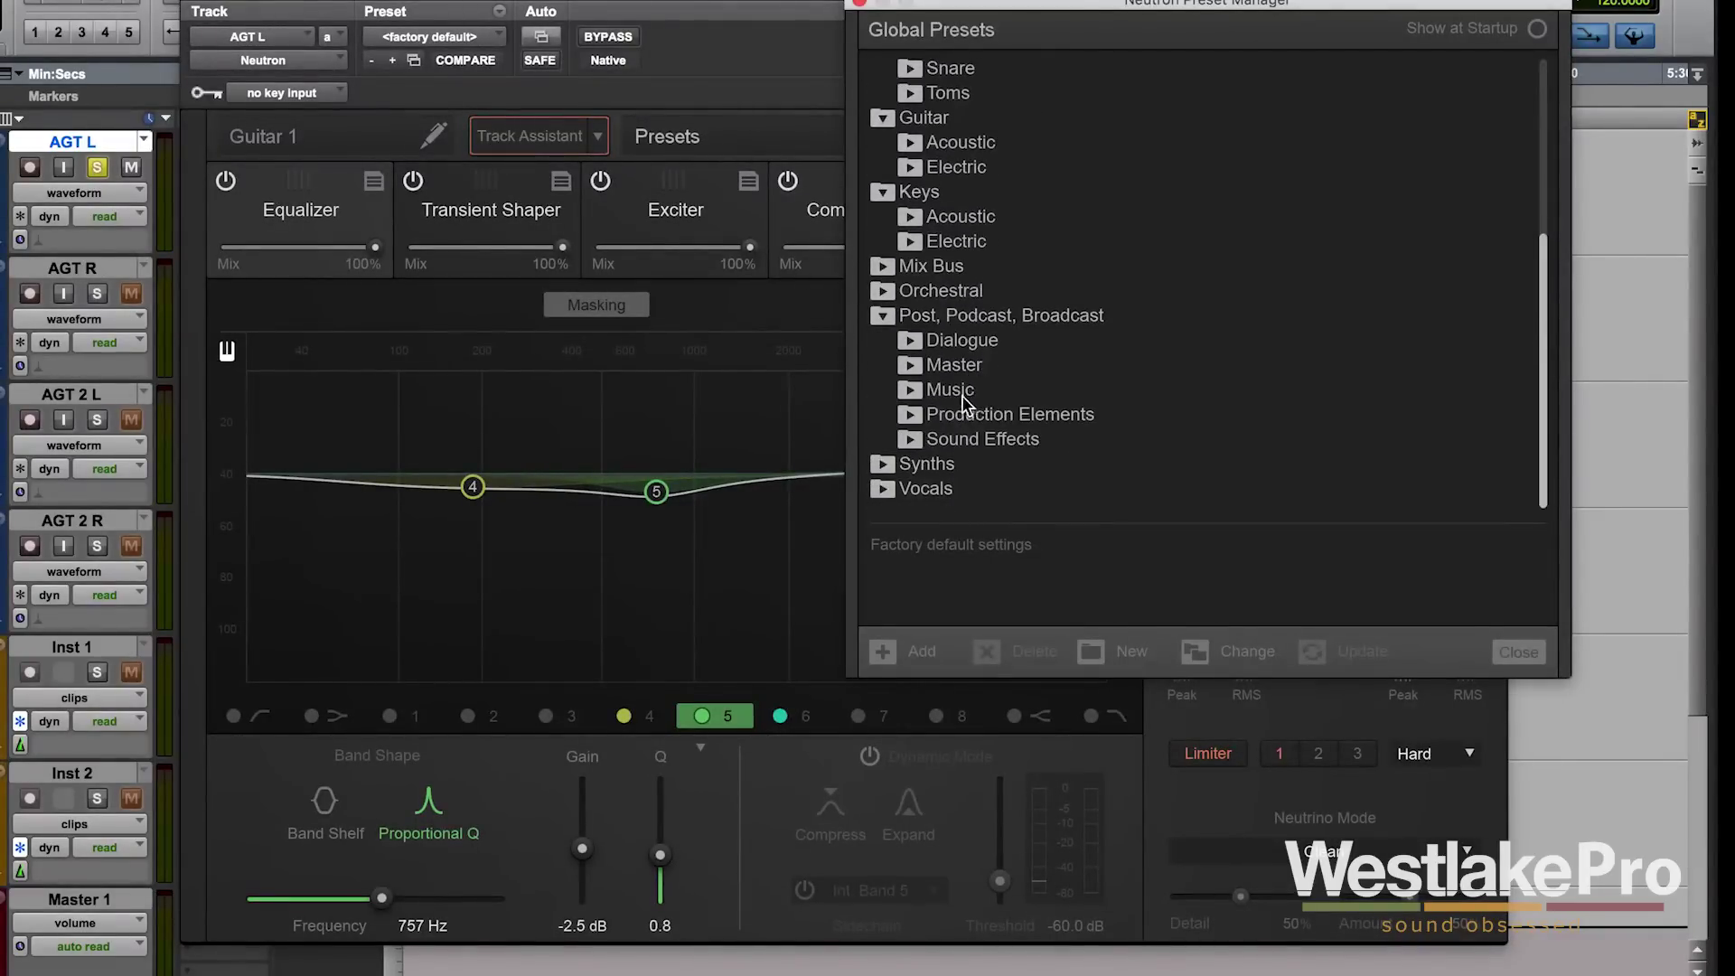
scroll(940, 388, "up", 15)
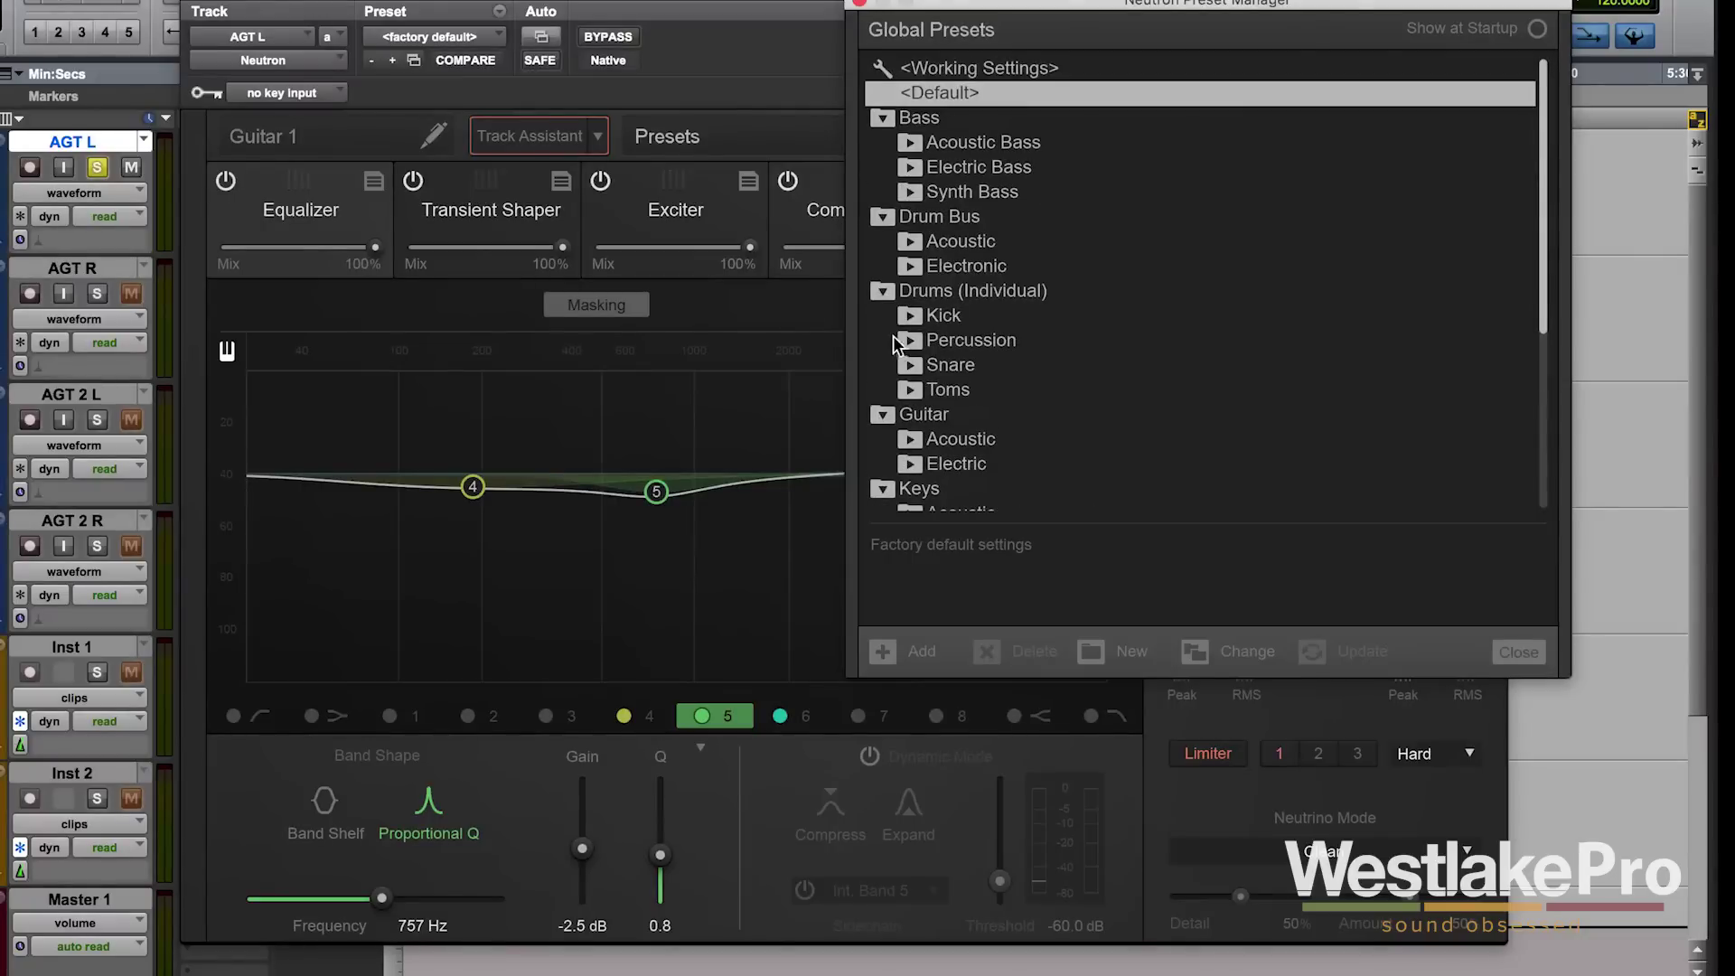
left_click(933, 92)
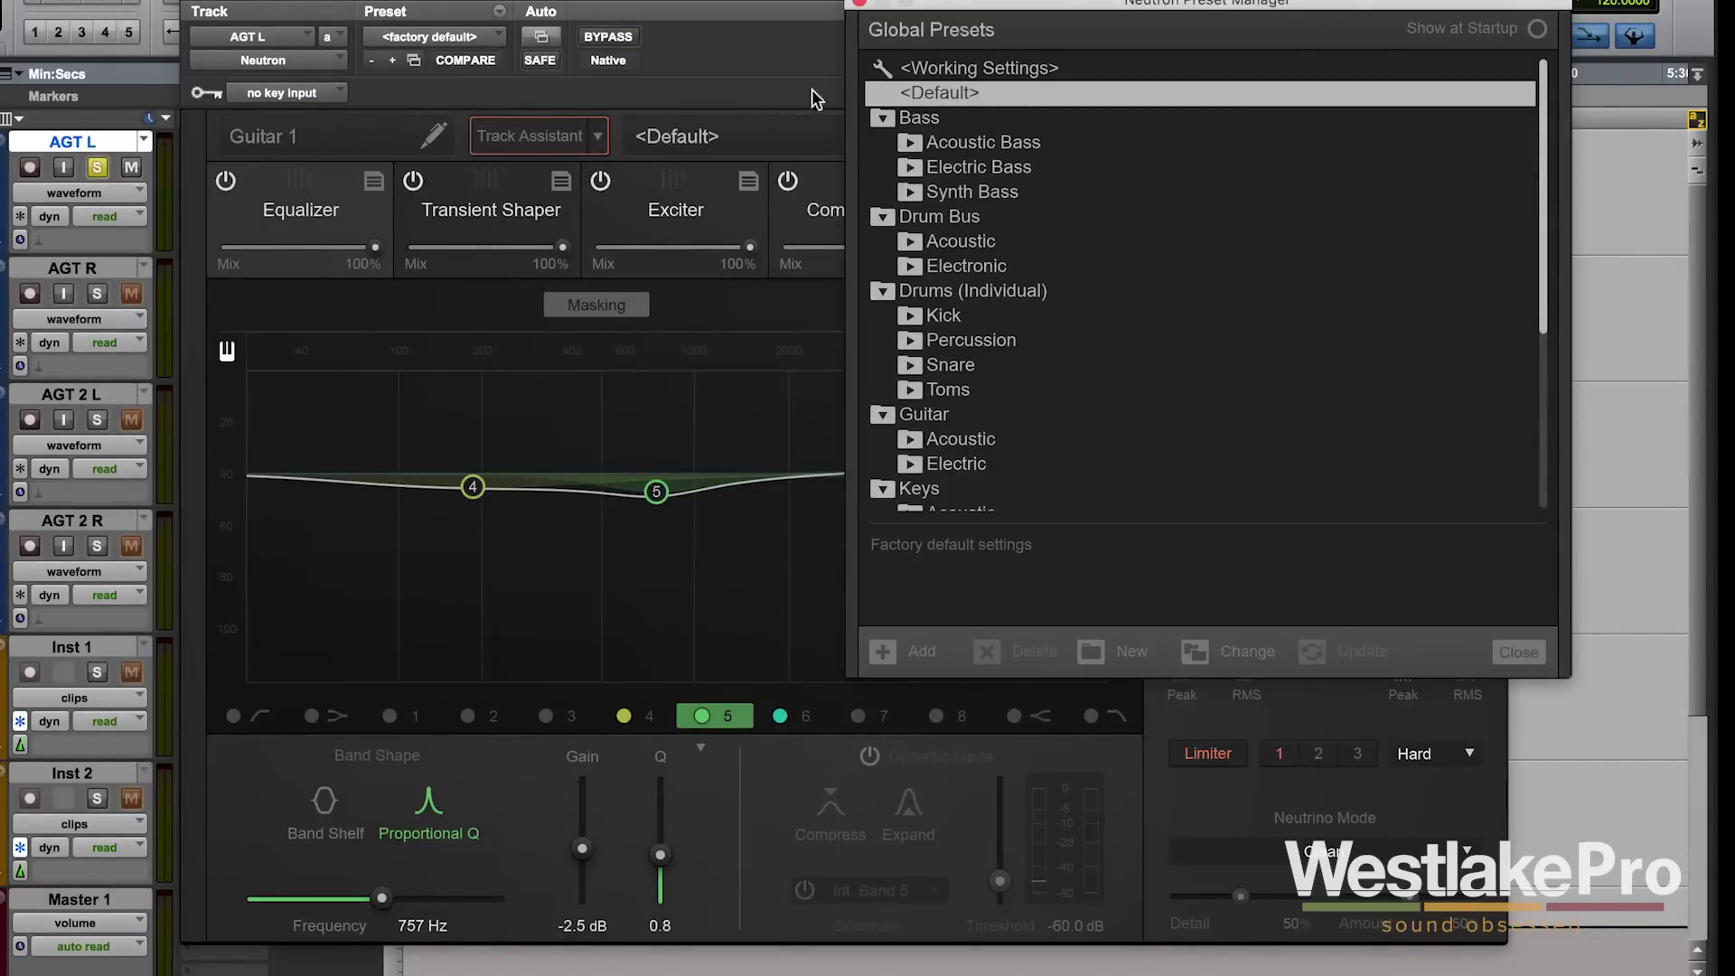
left_click(859, 6)
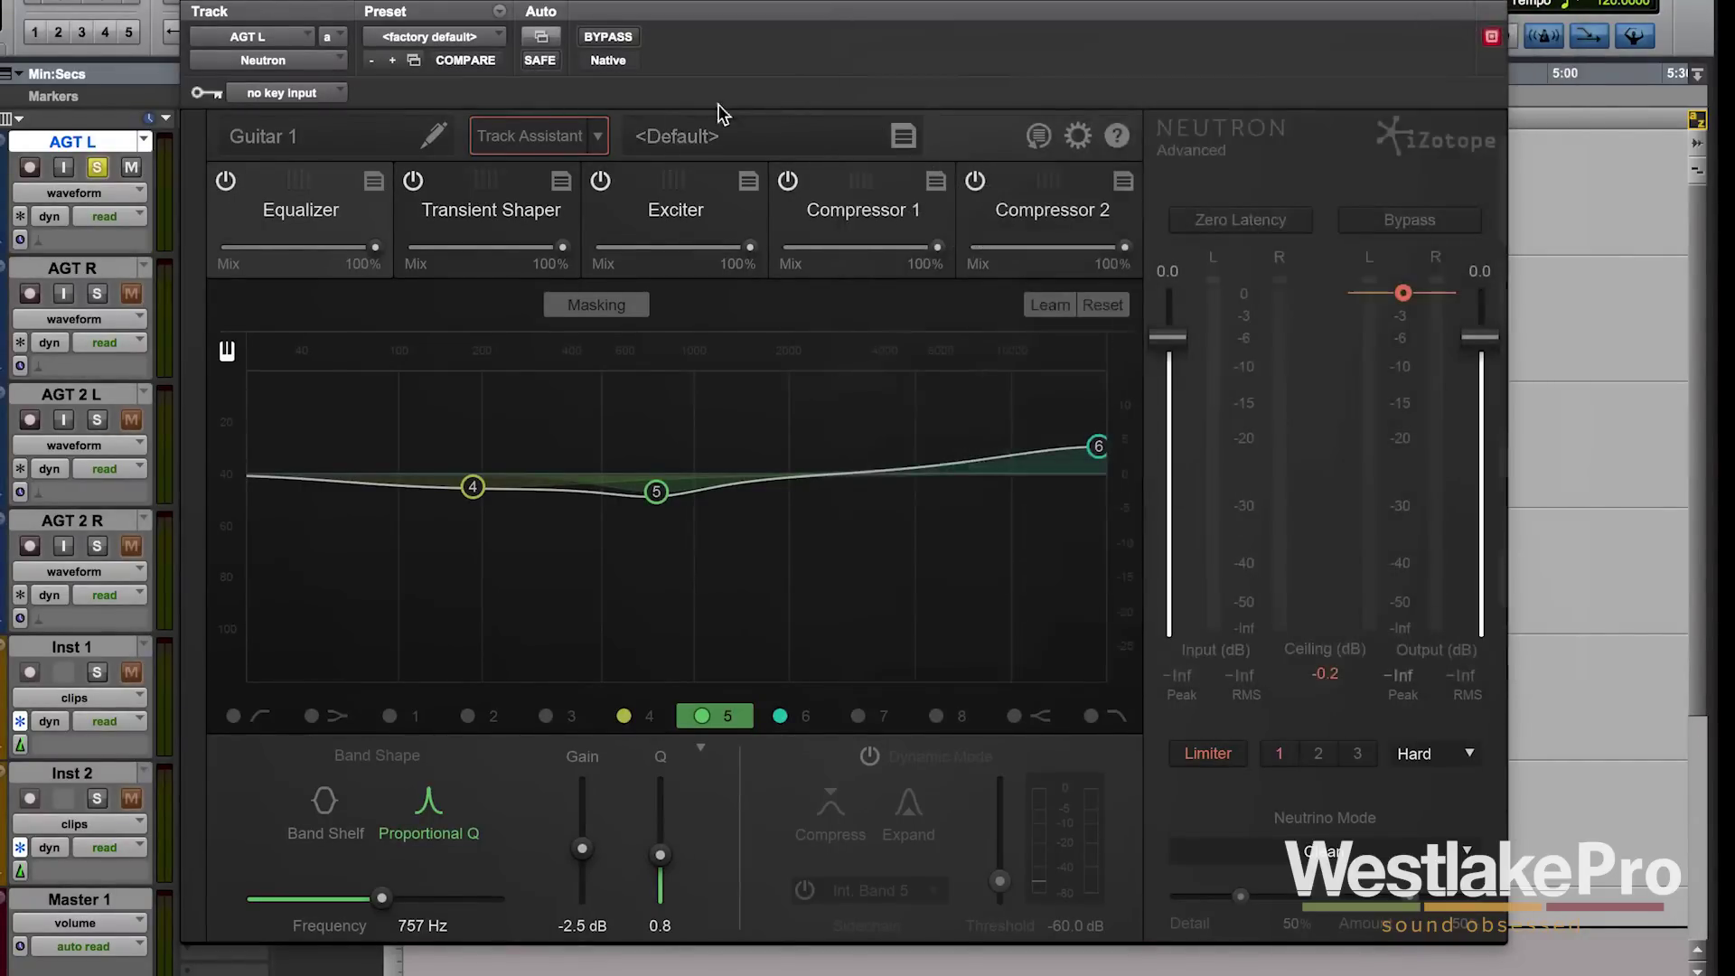
Browse the Exciter, Compressor 1, Compressor 2 and Transient Shaper module settings
left_click(669, 206)
left_click(816, 217)
left_click(1025, 201)
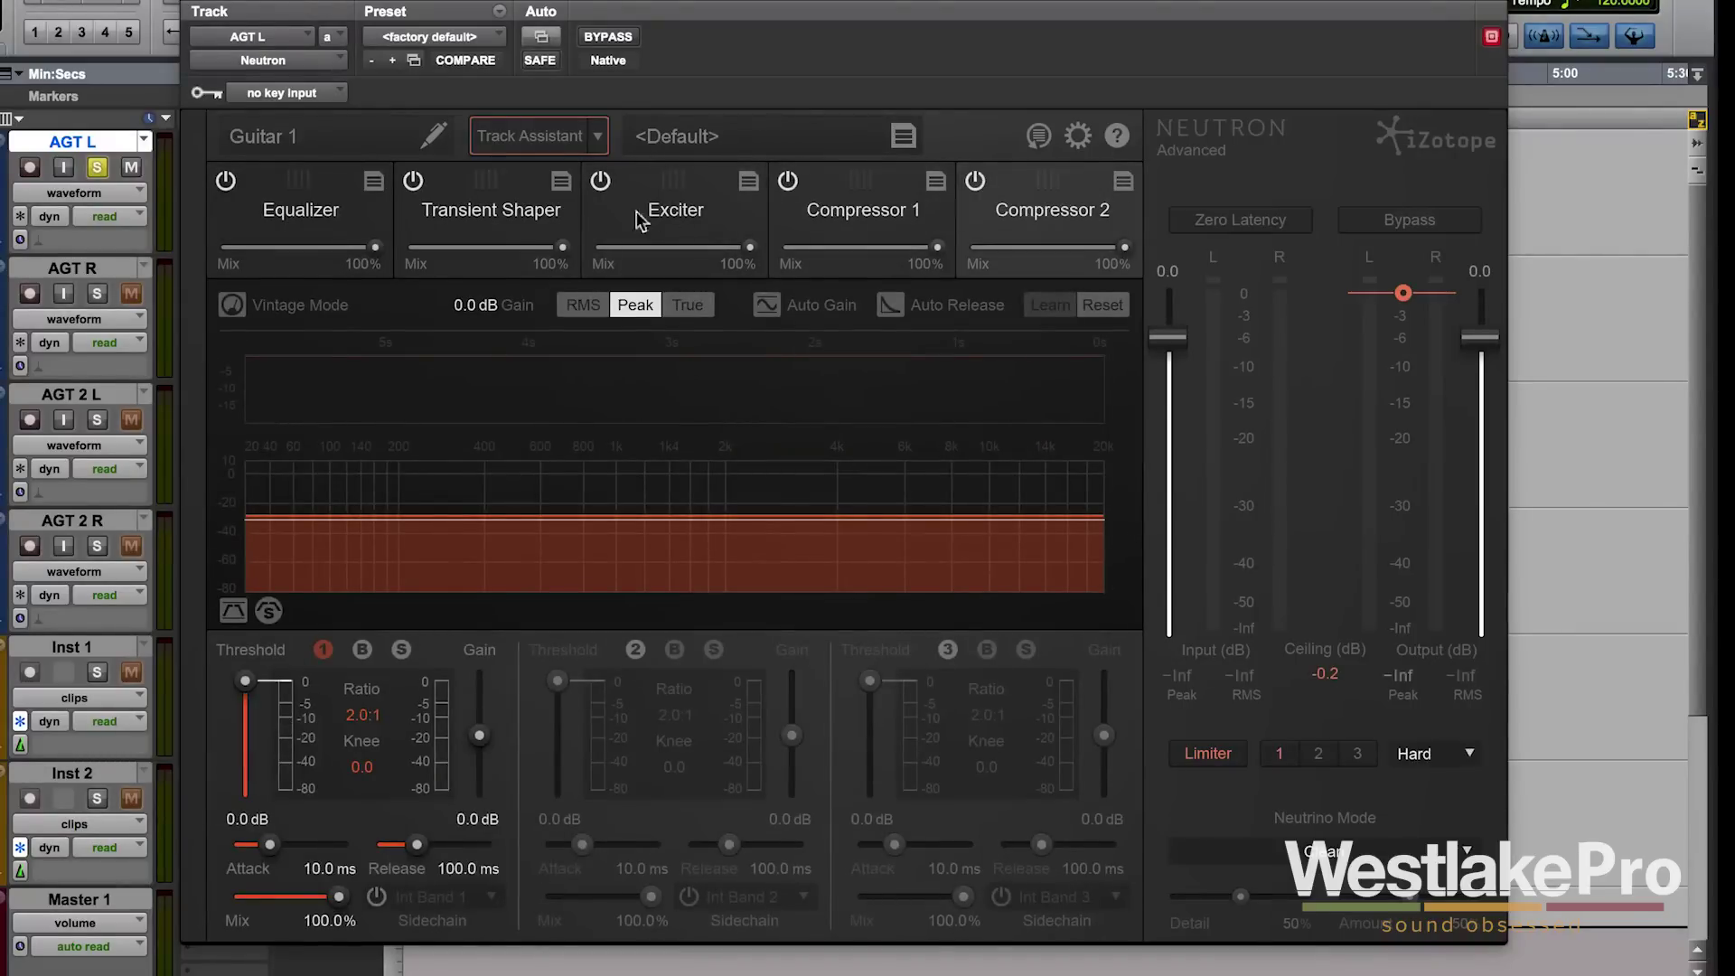
left_click(513, 215)
Set Track Assistant to Aggressive mode with the Warm and Open preset and start listening
left_click(598, 137)
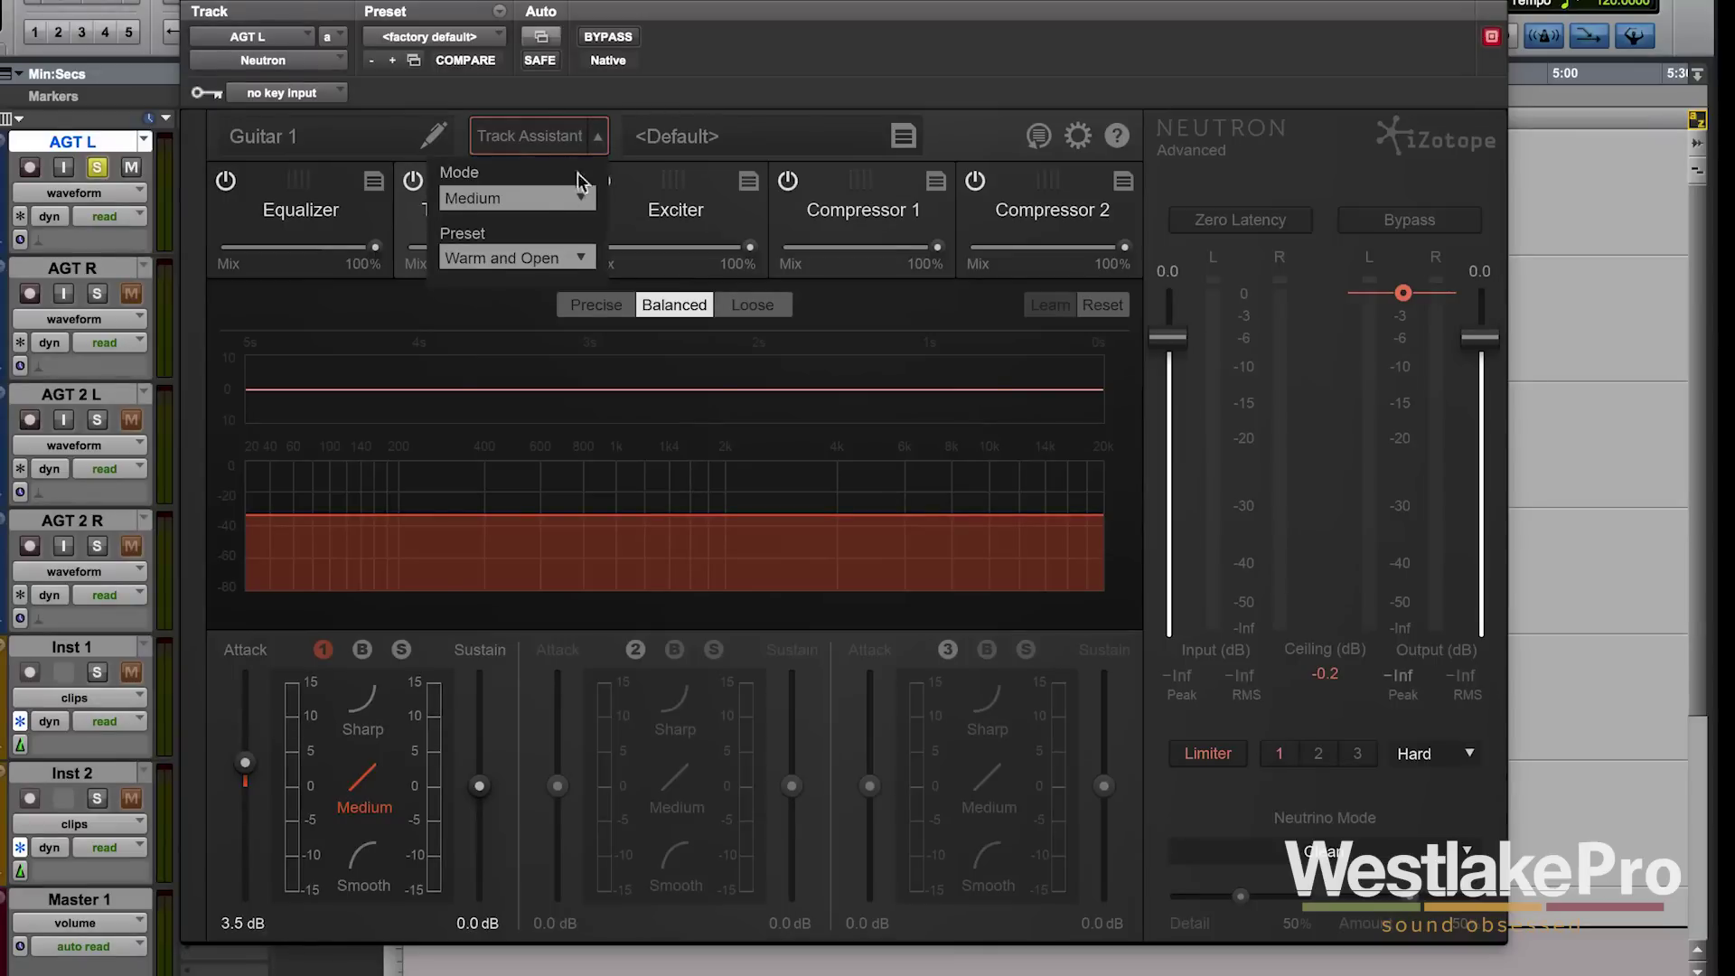
left_click(555, 199)
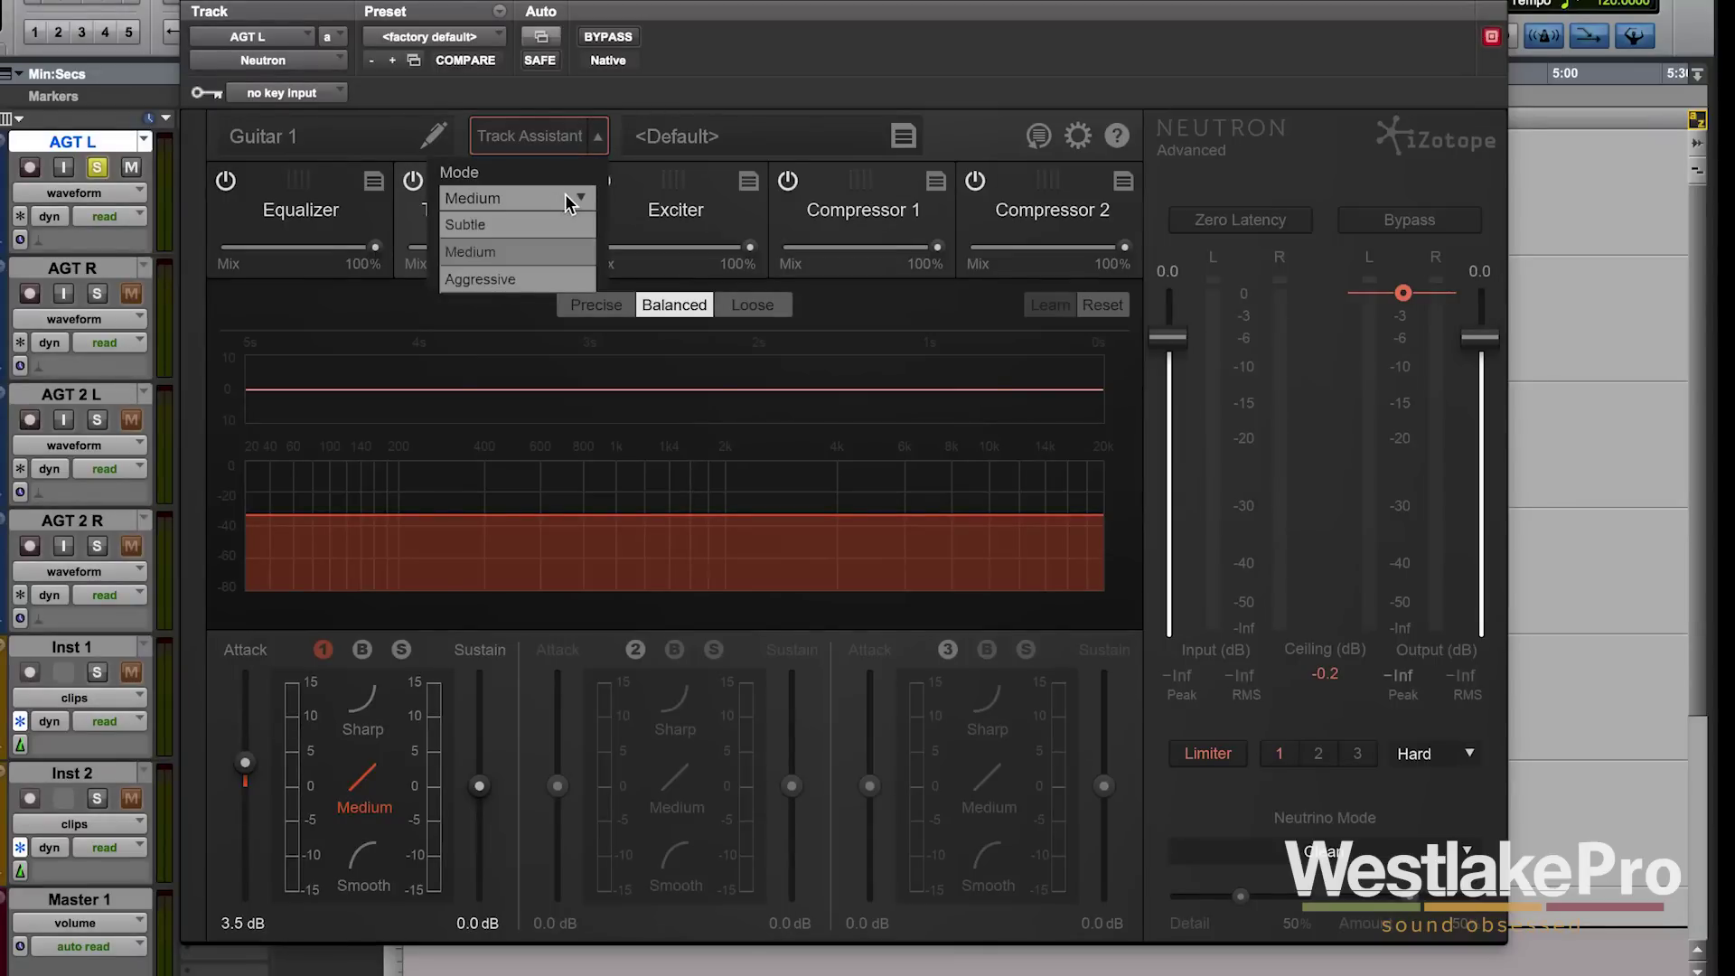
left_click(546, 280)
left_click(578, 249)
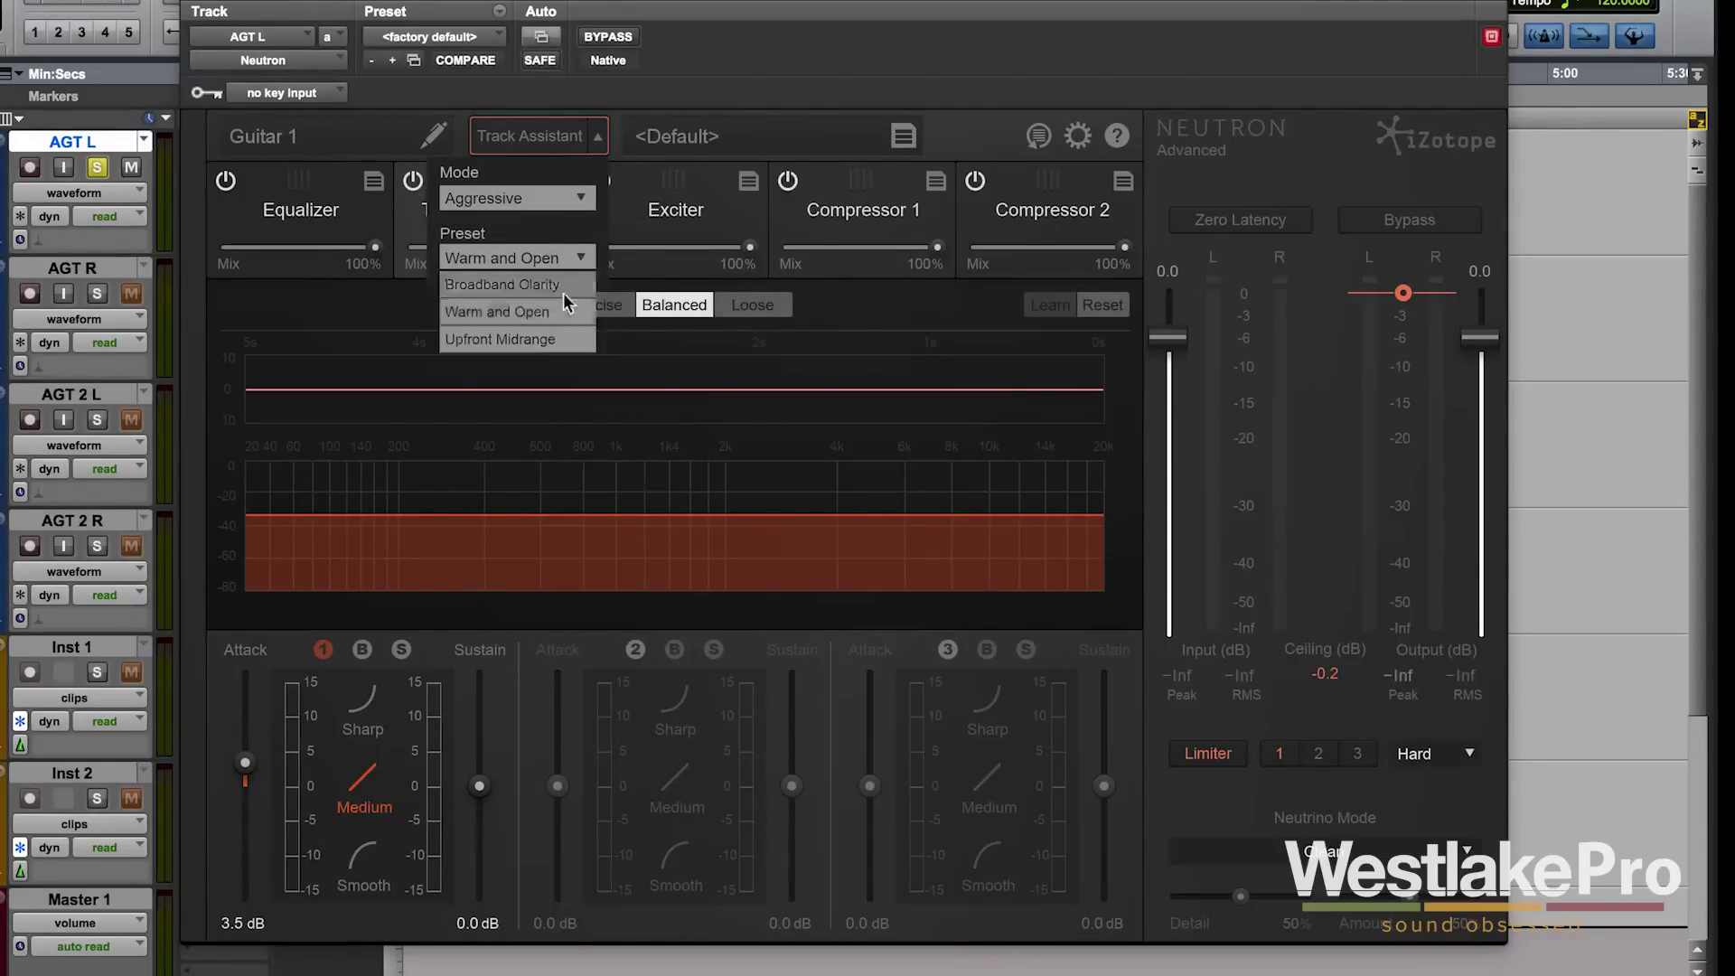
left_click(555, 313)
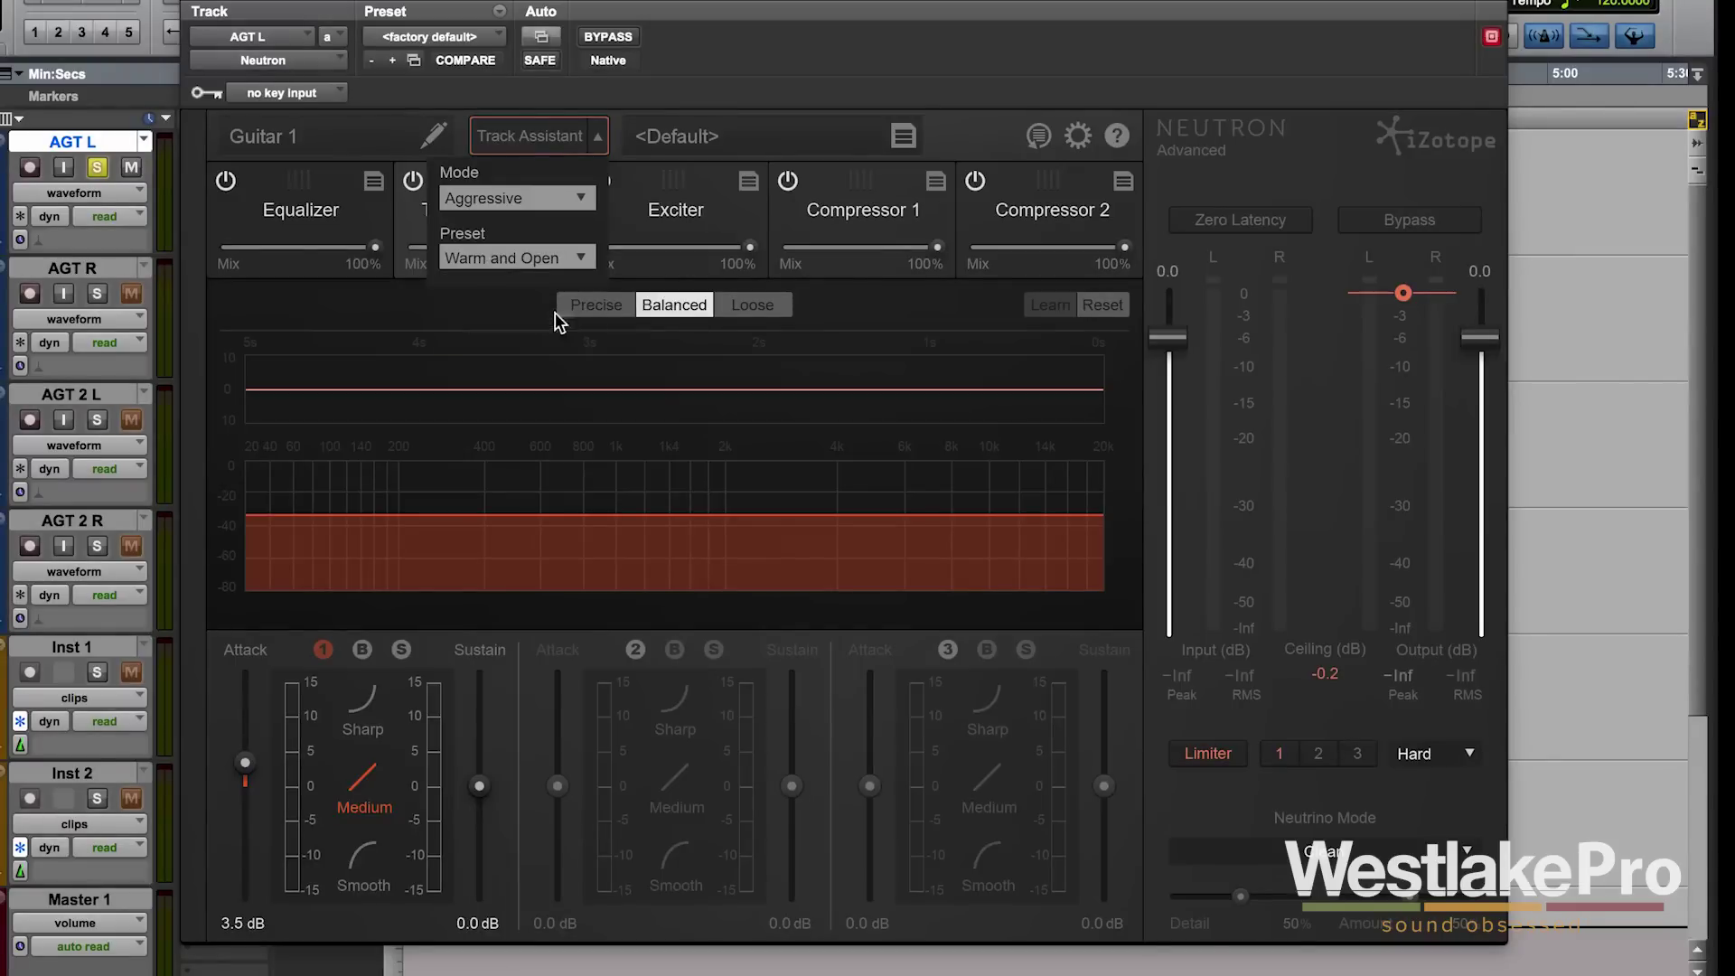
left_click(551, 139)
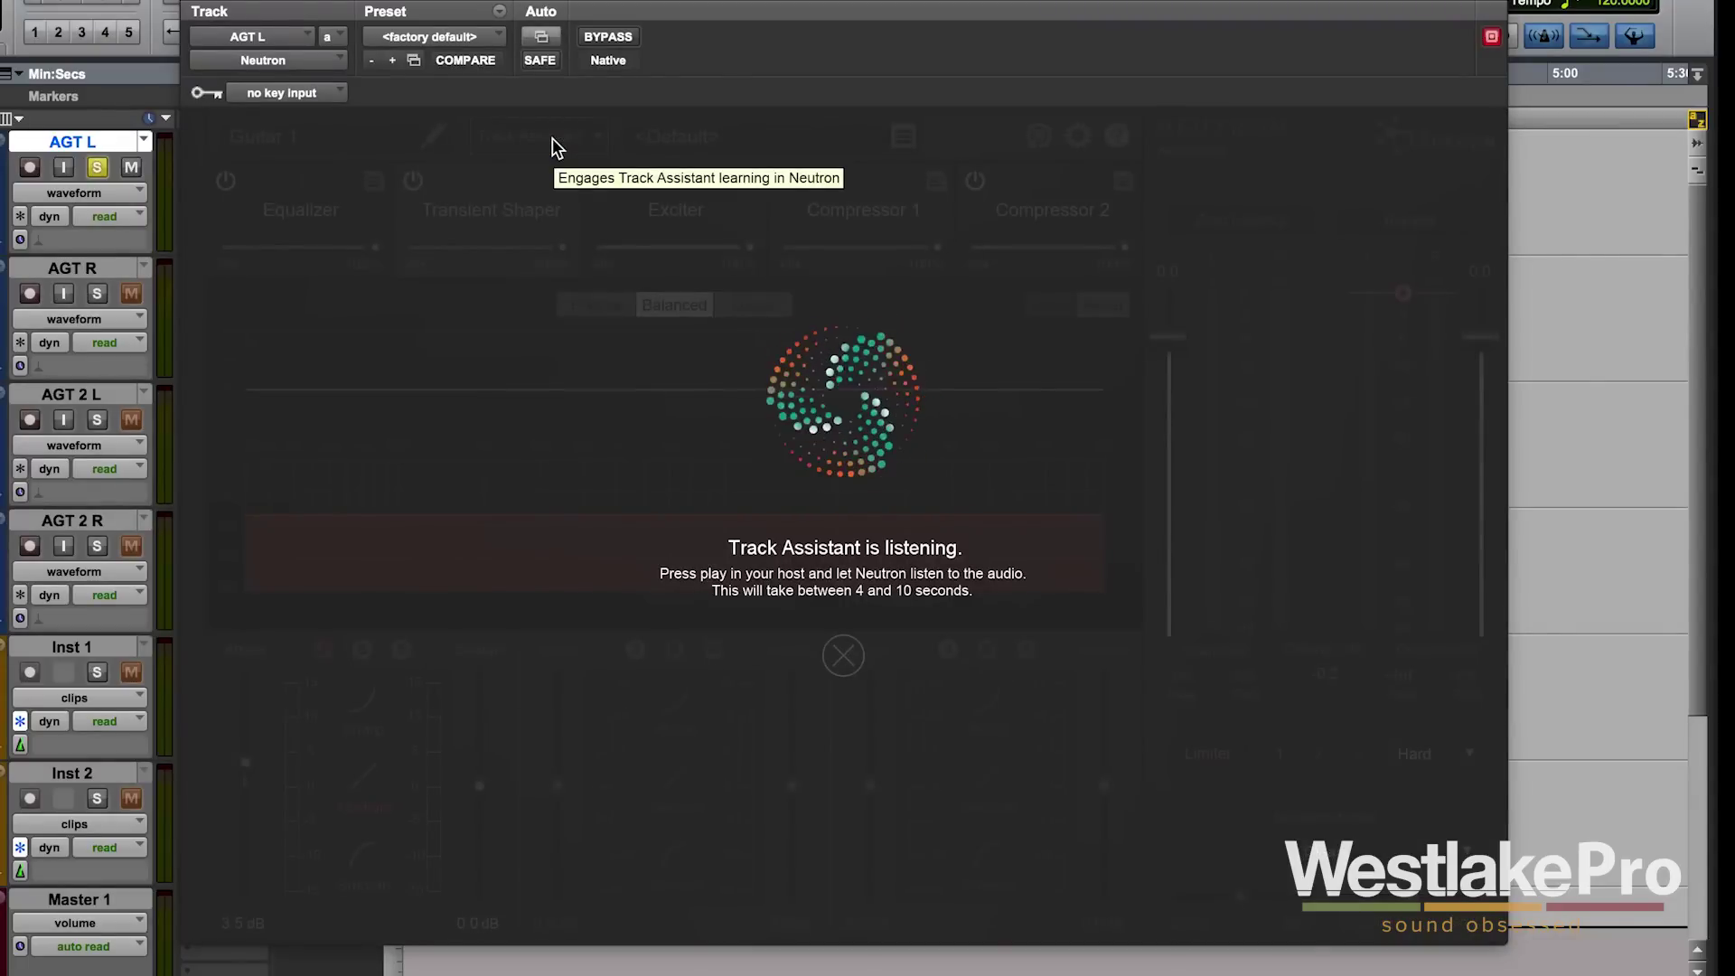
Play the guitar track so Track Assistant can analyse it, then stop playback
key("space")
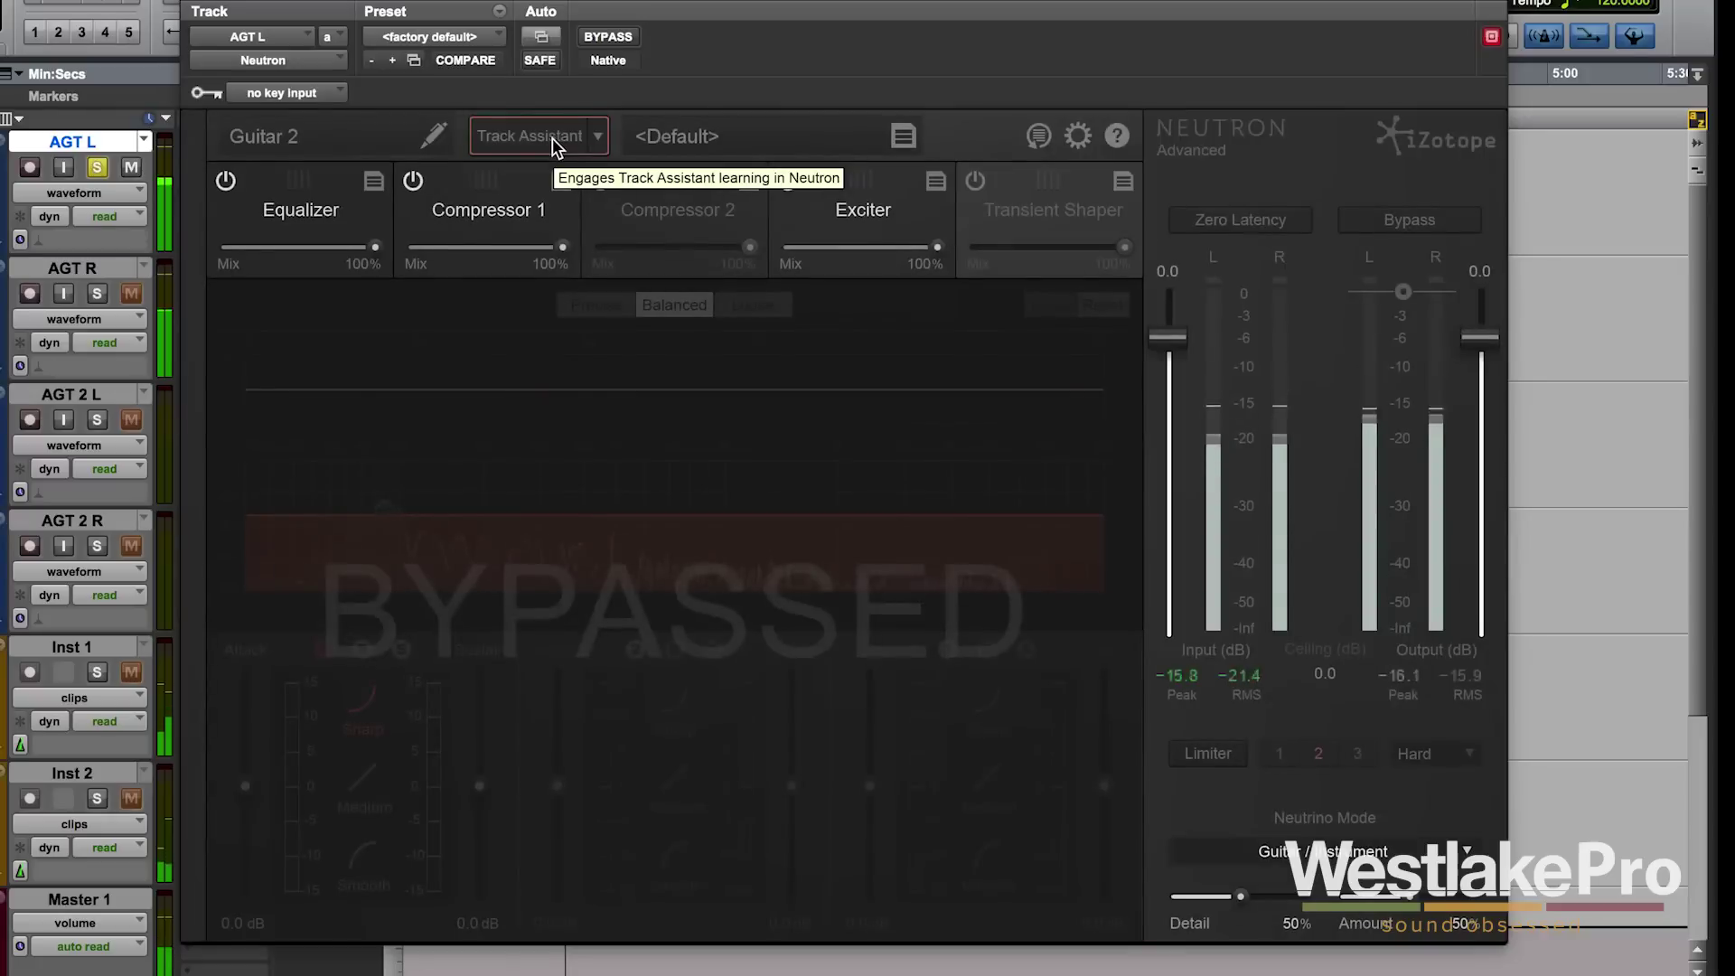
key("space")
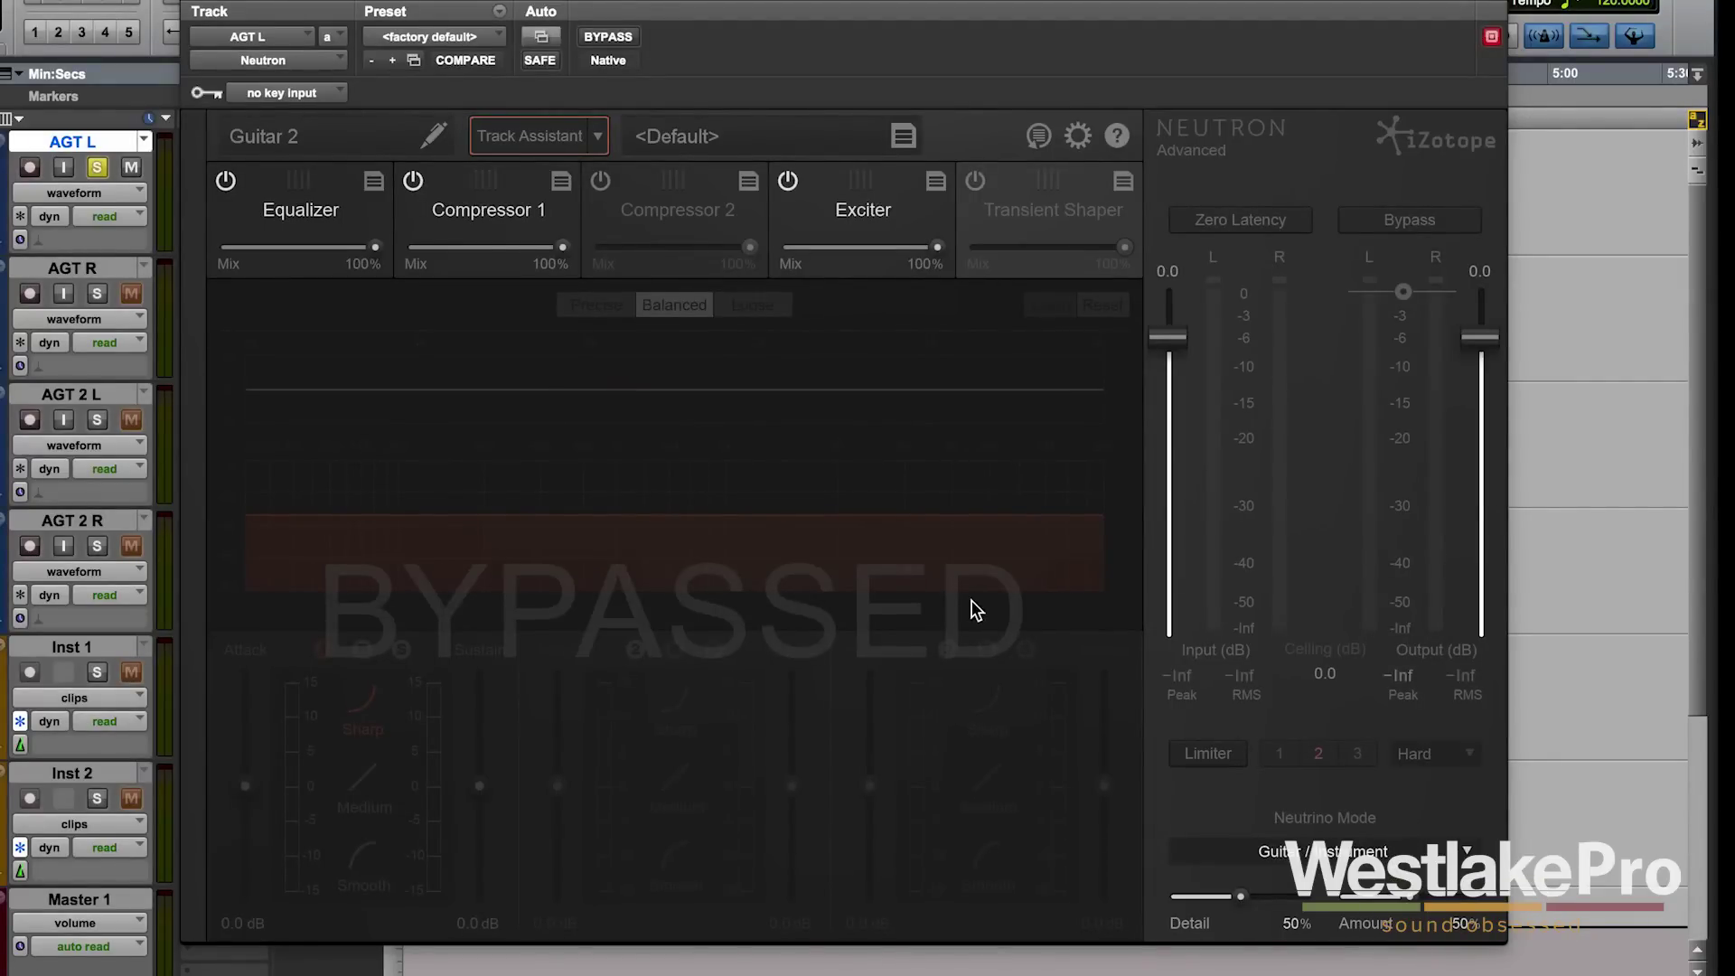
left_click(330, 200)
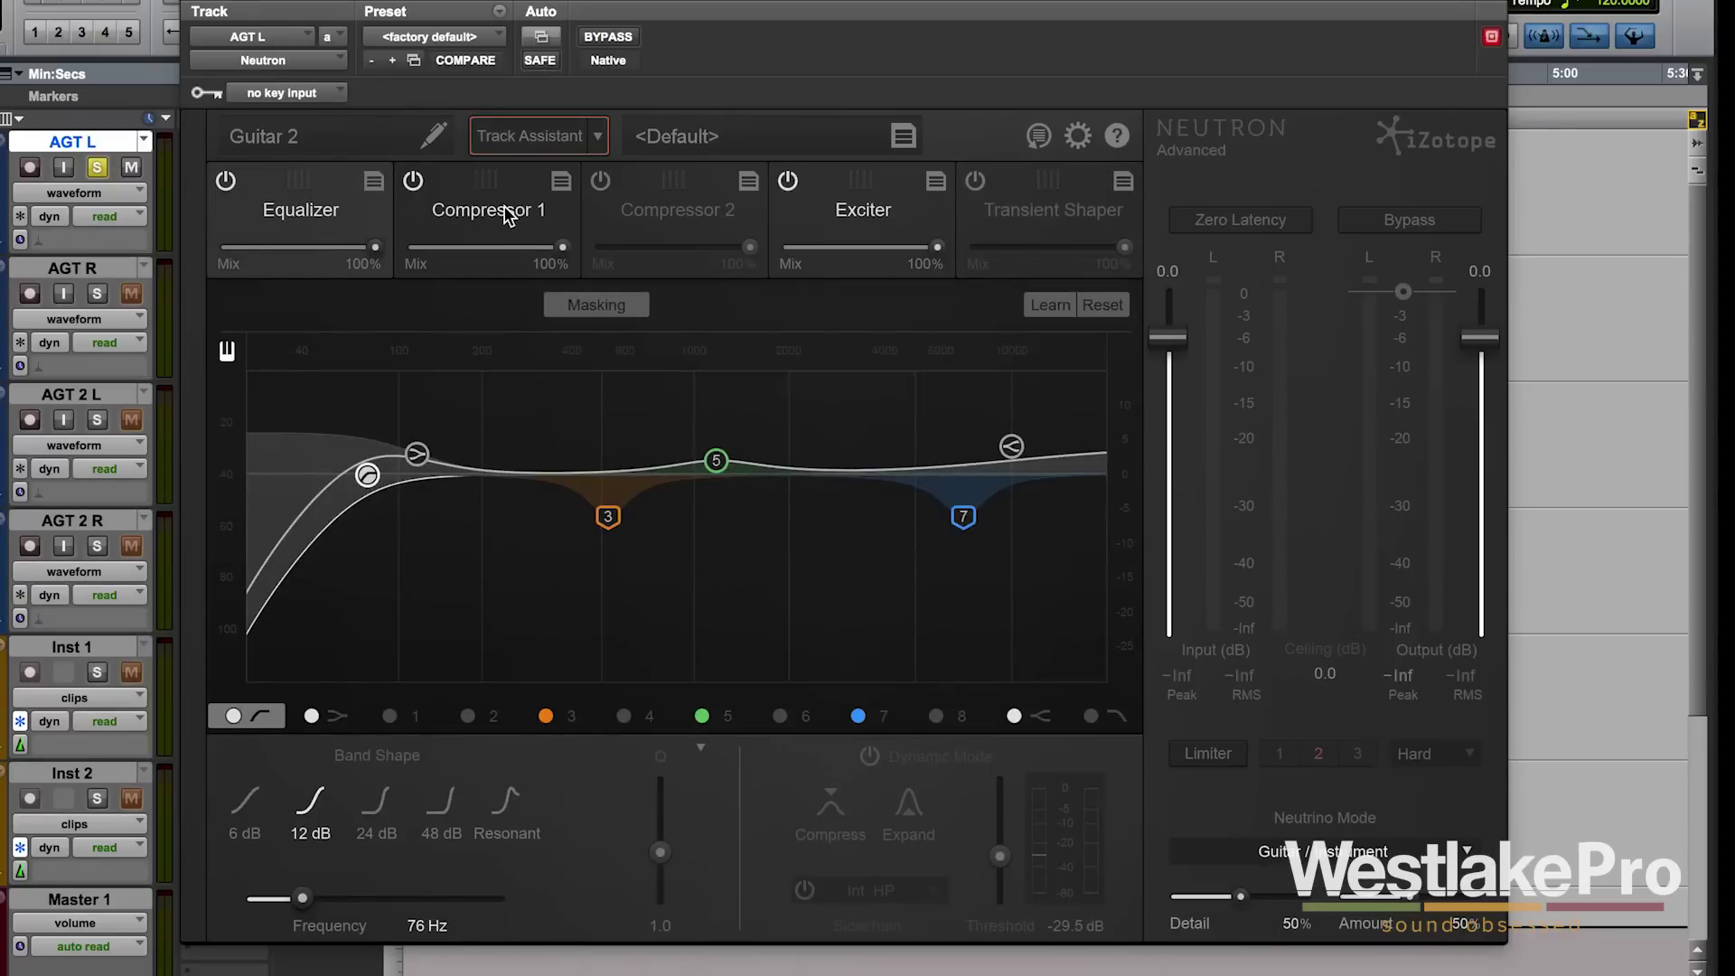
left_click(508, 214)
left_click(834, 214)
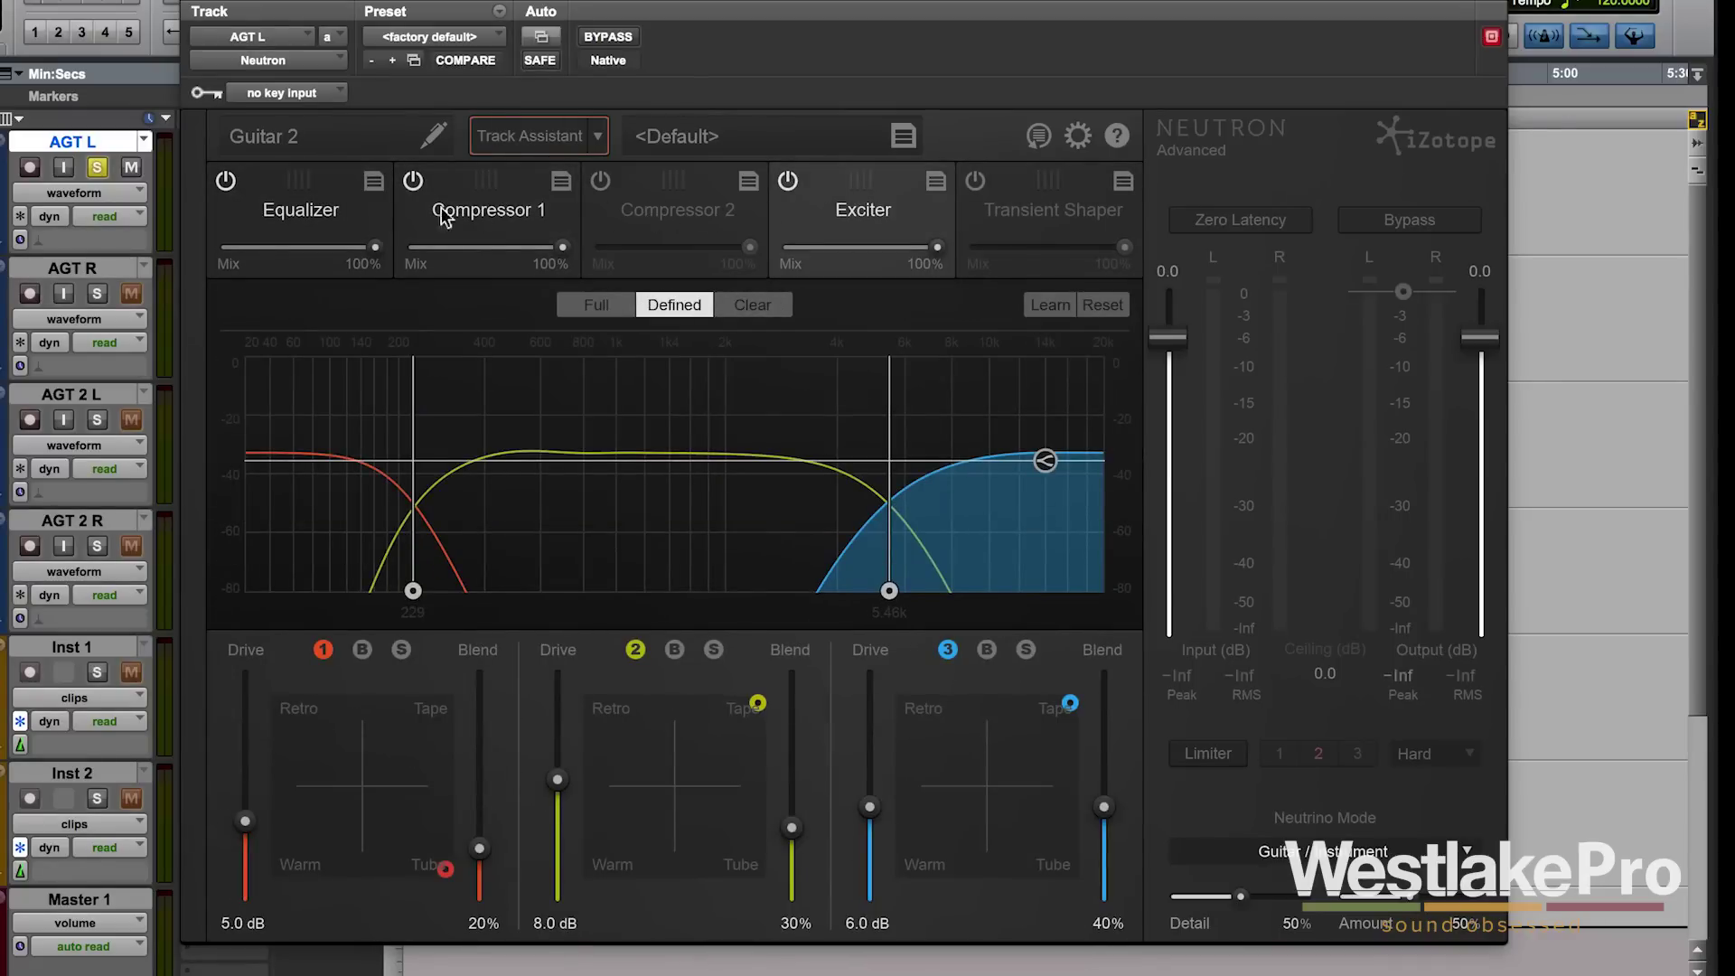
left_click(334, 215)
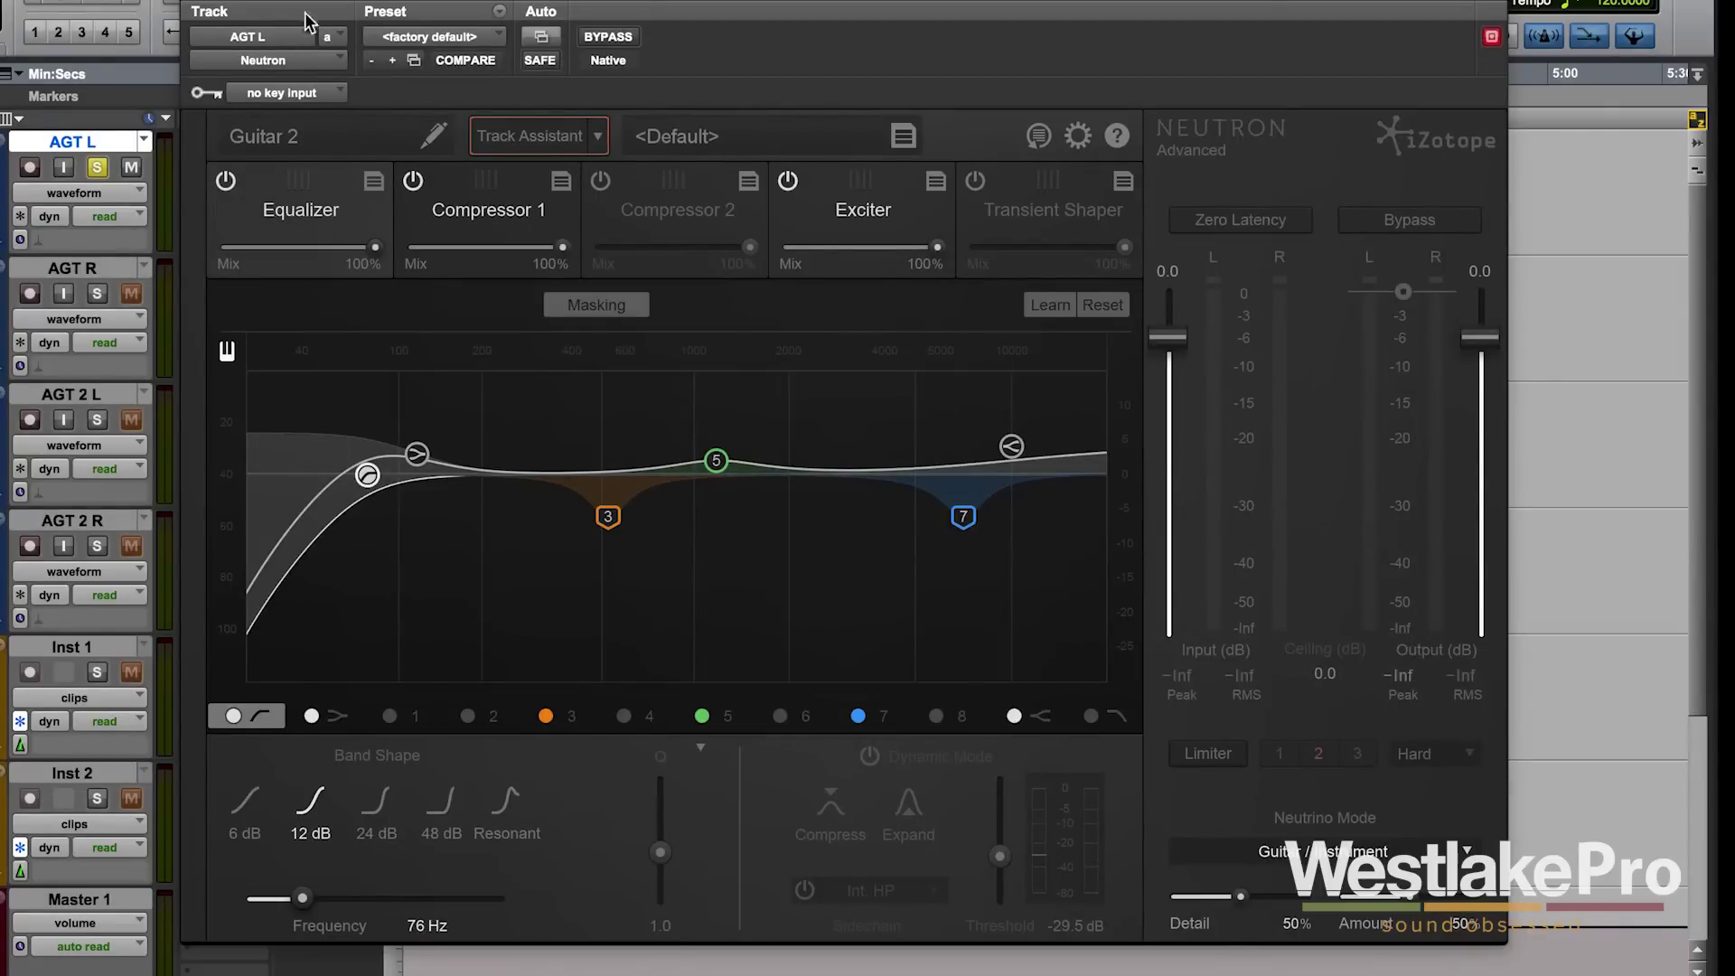
left_click(615, 40)
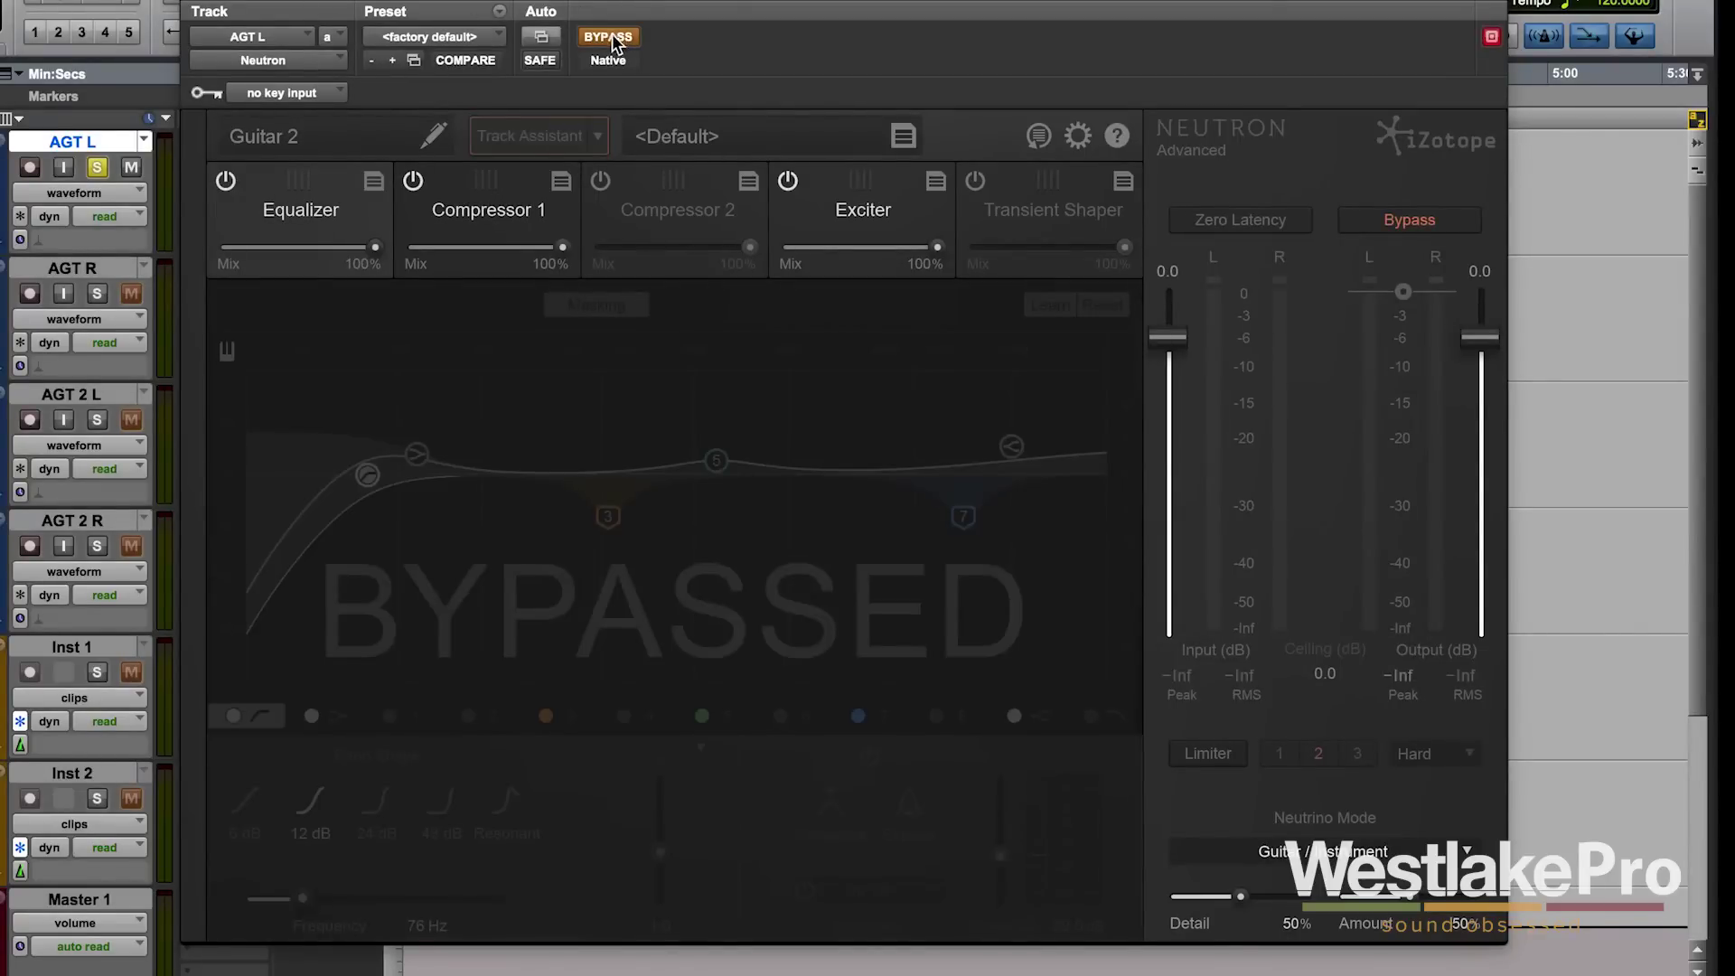
key("space")
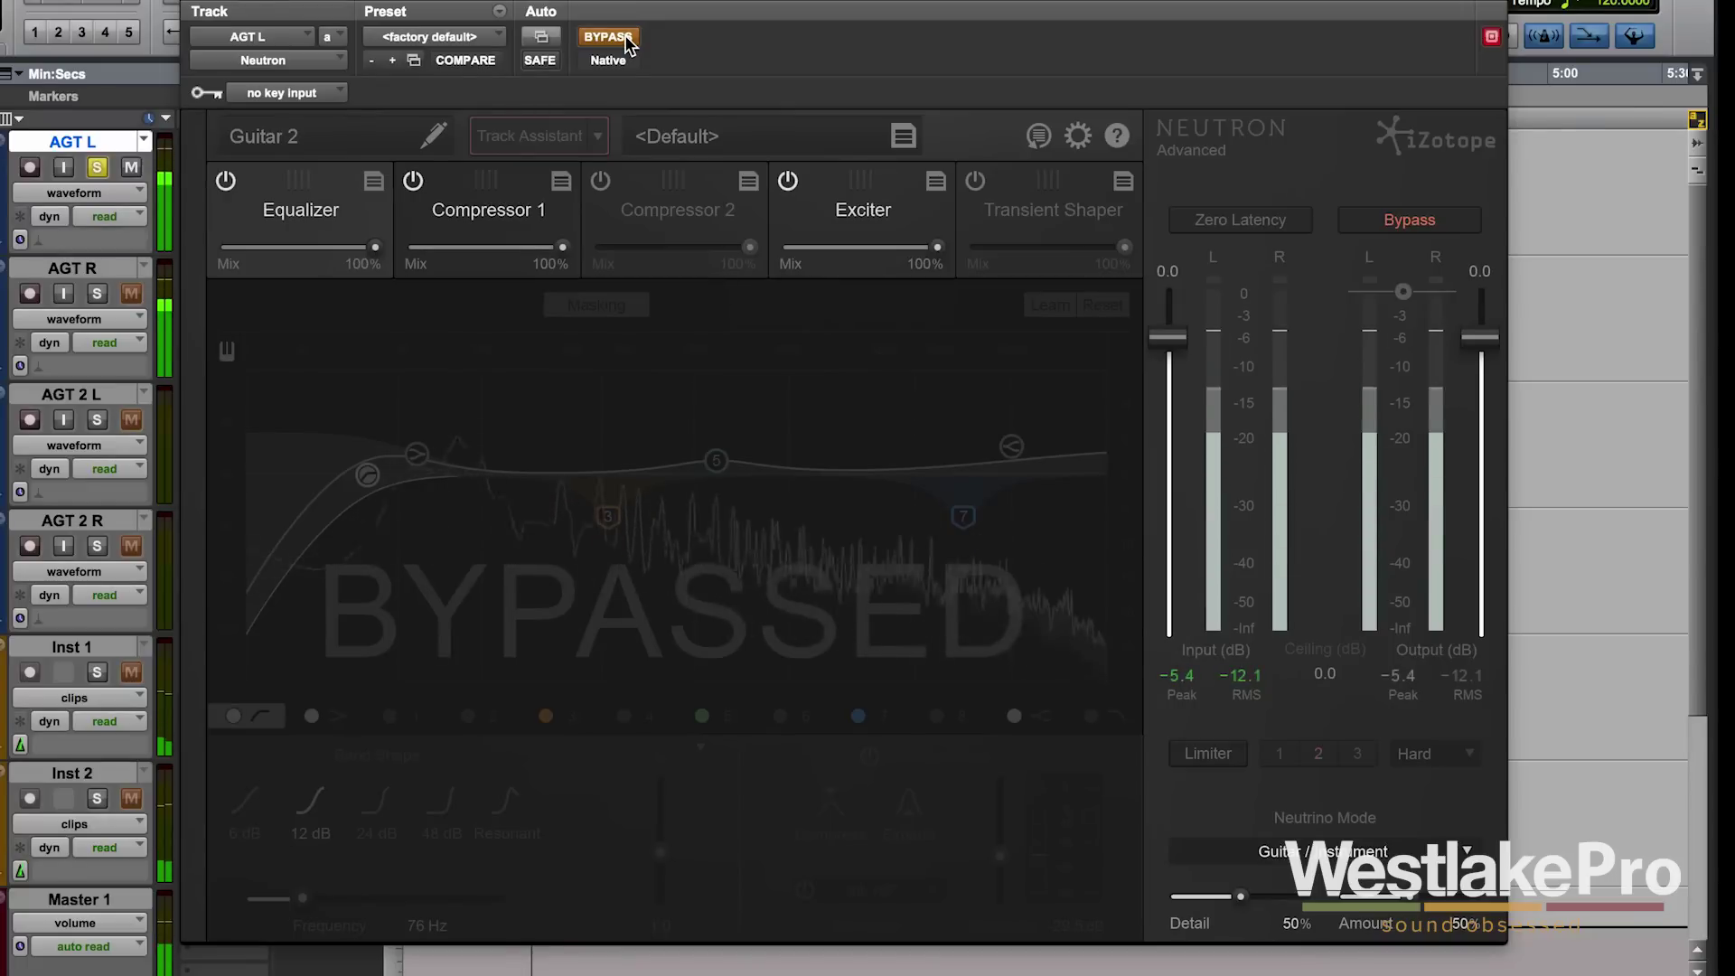
left_click(615, 40)
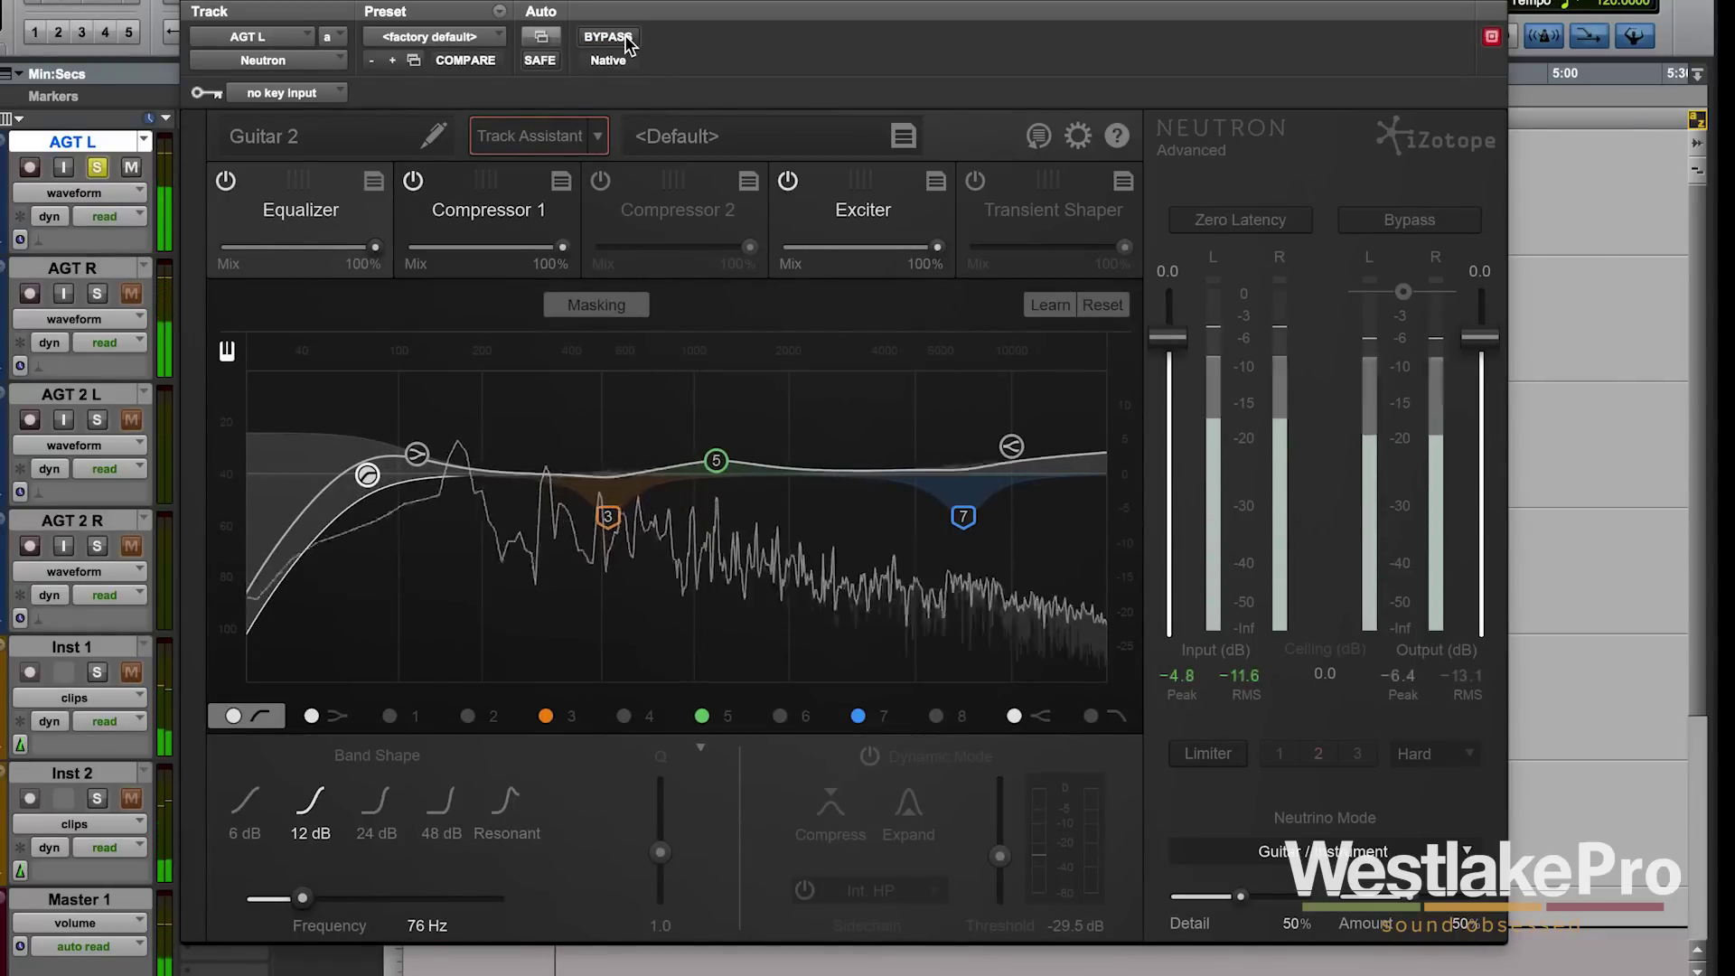
key("space")
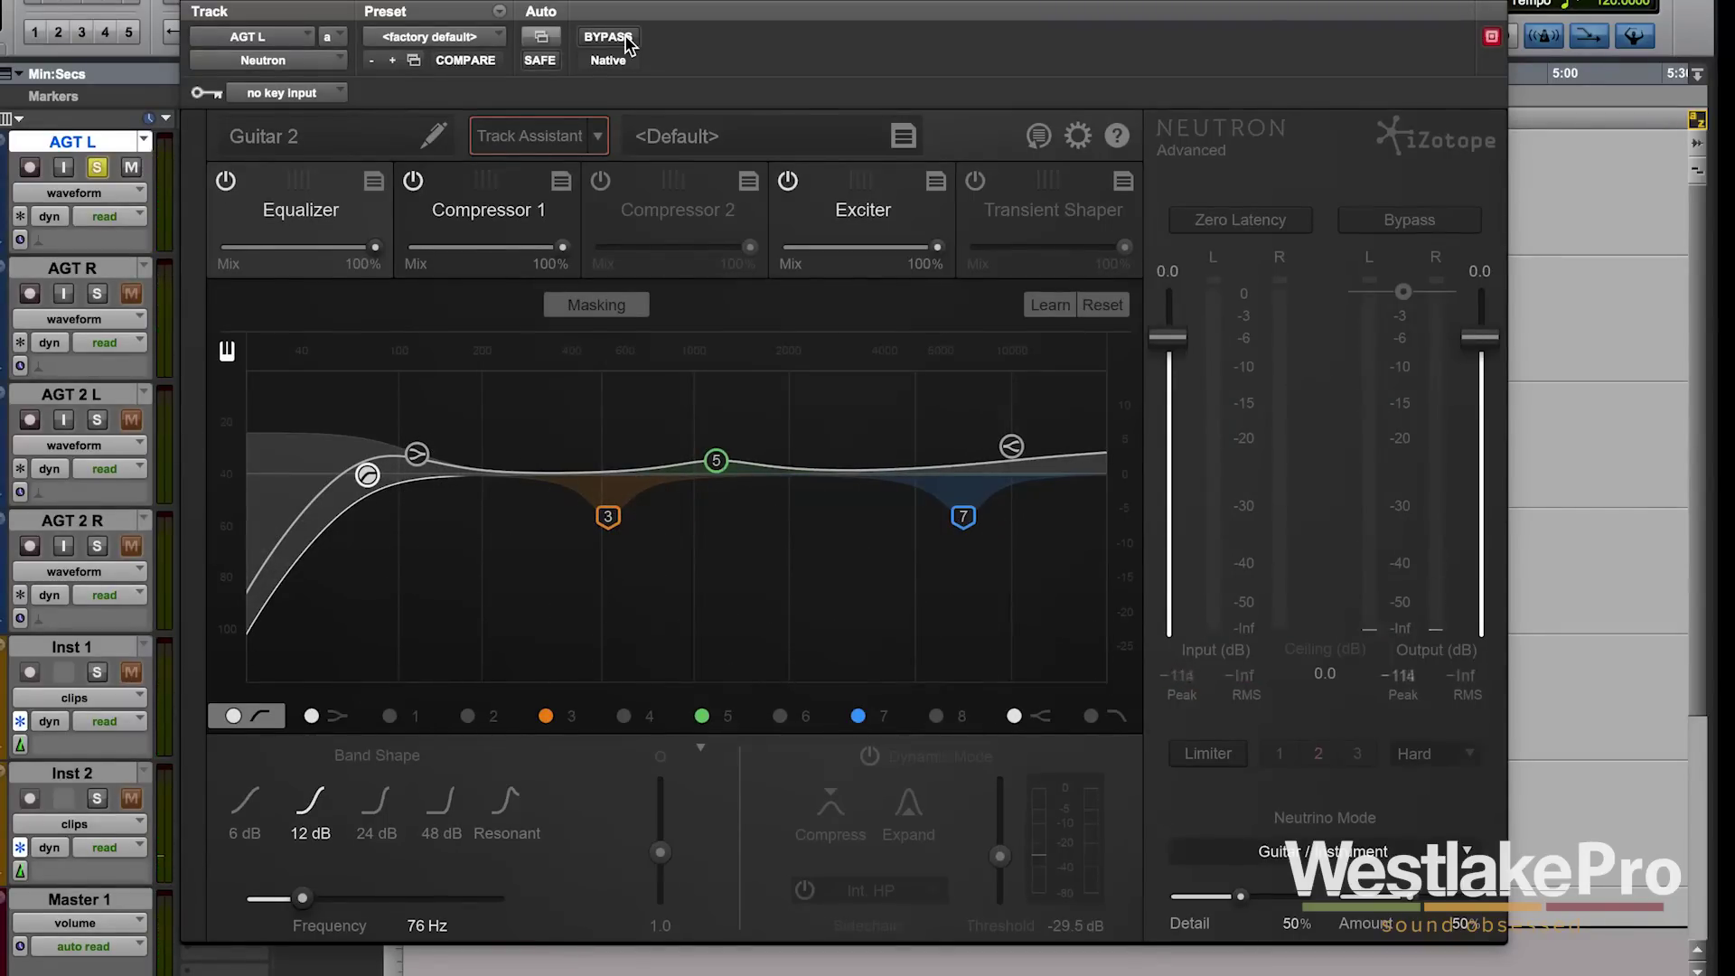
left_click(628, 41)
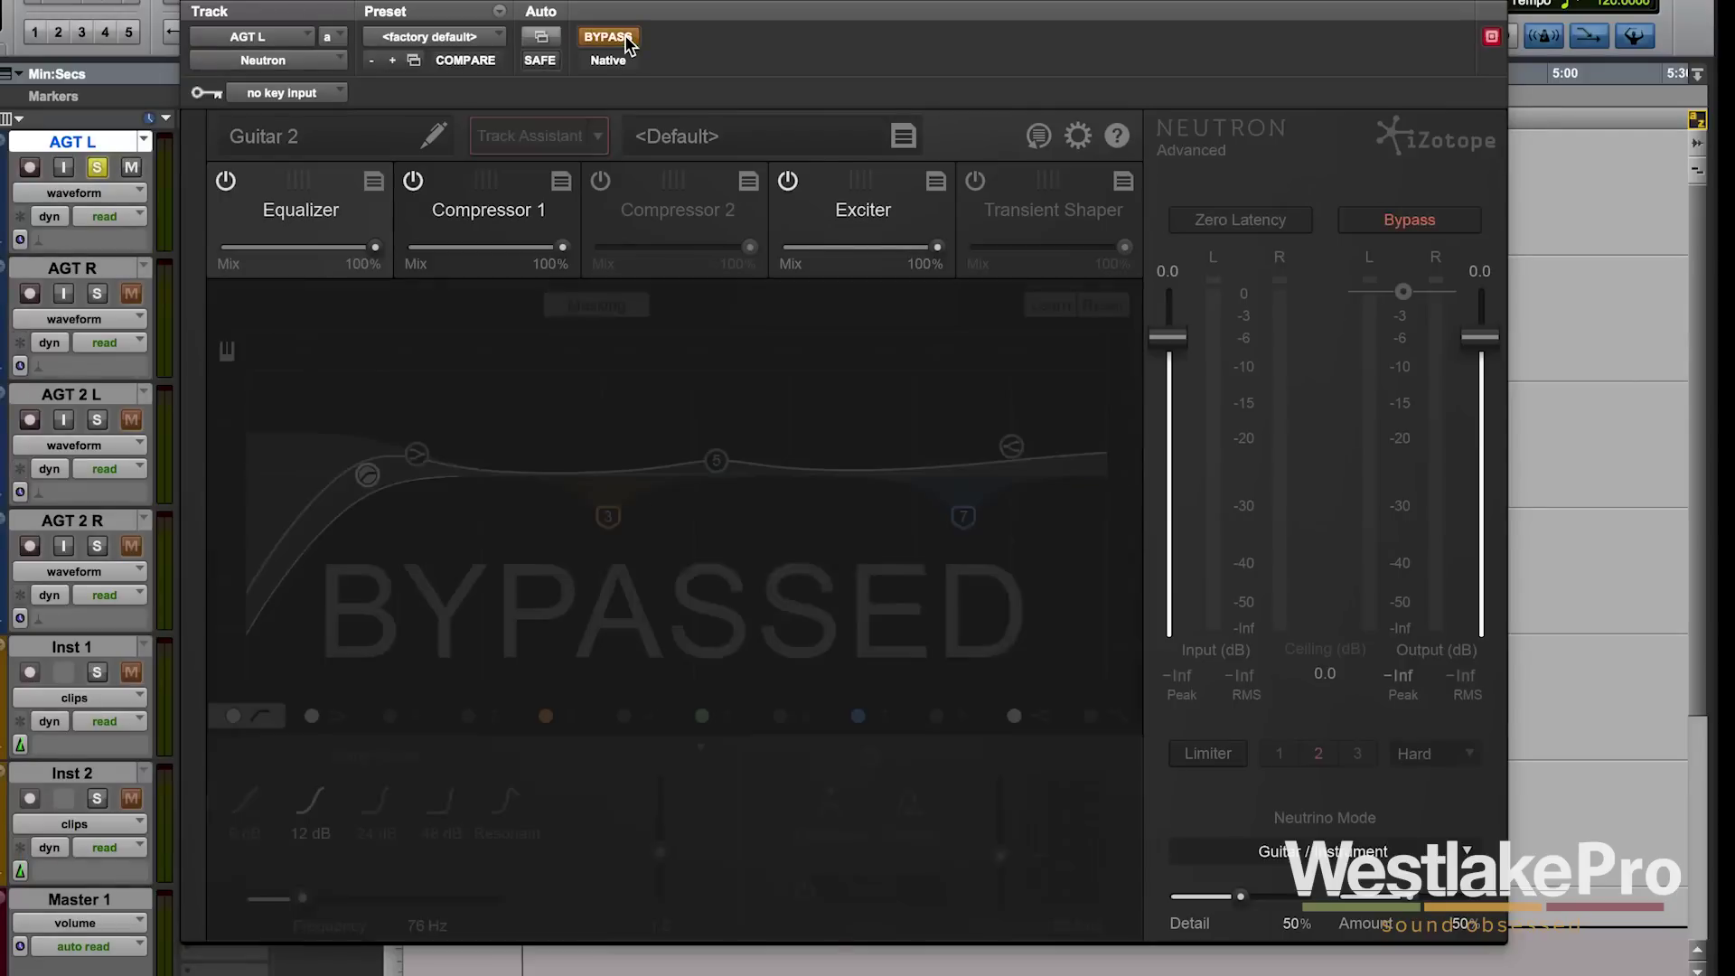
key("space")
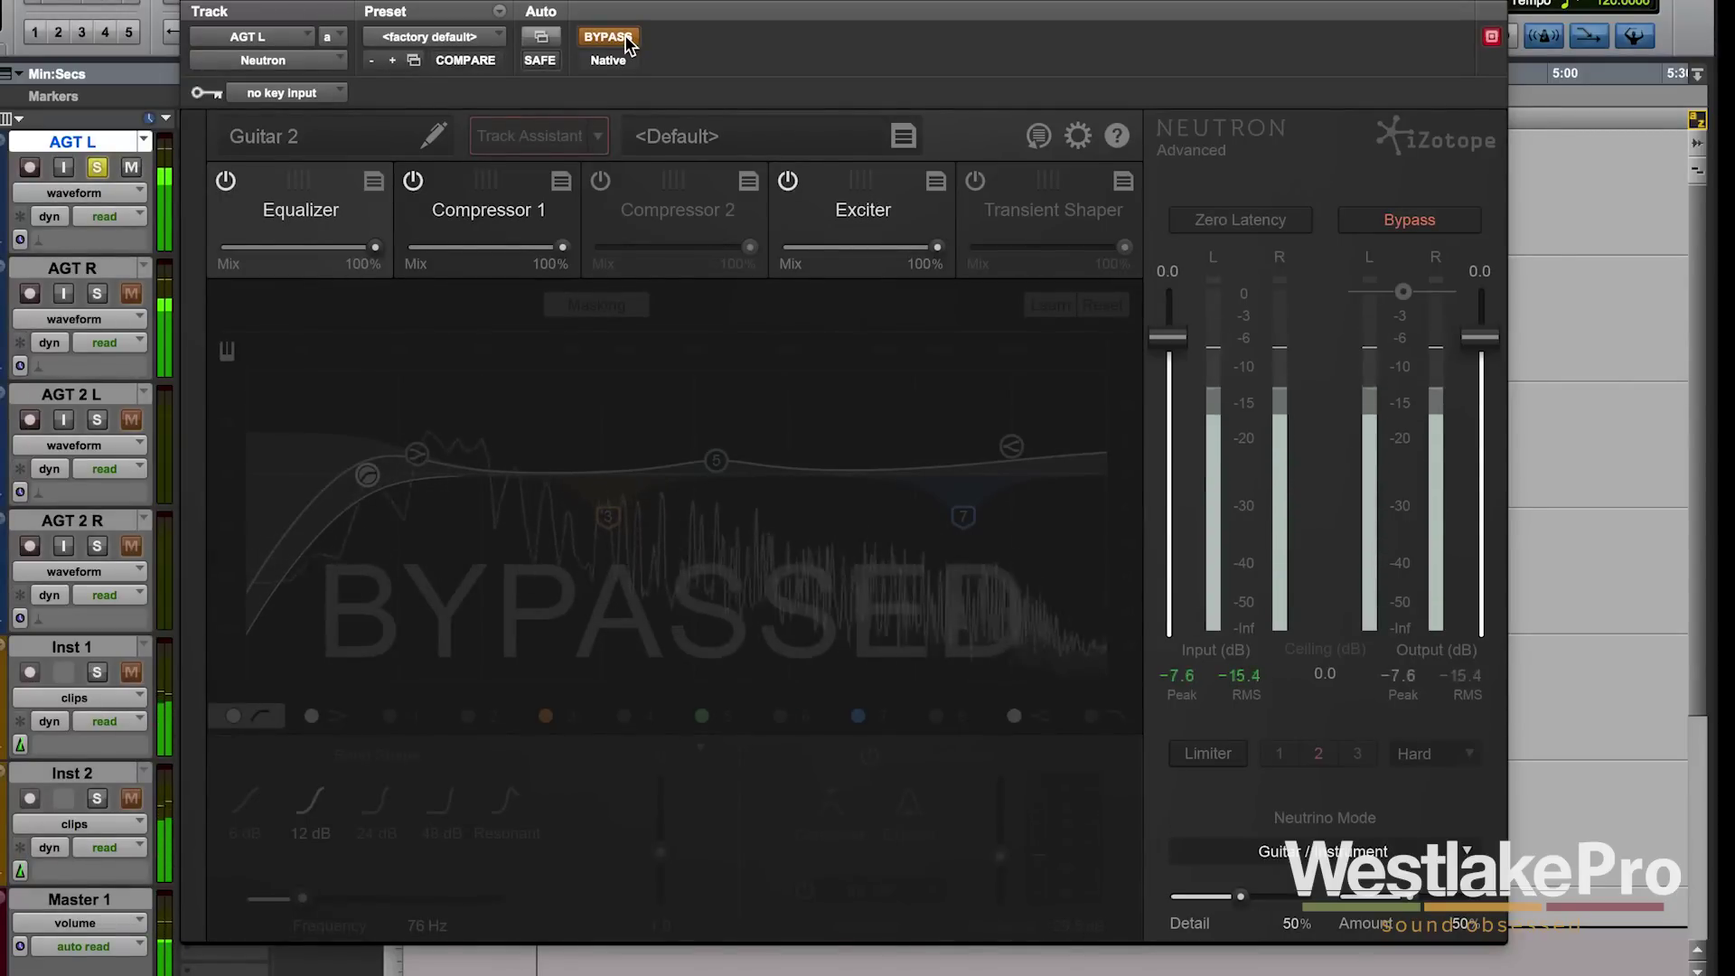
left_click(628, 41)
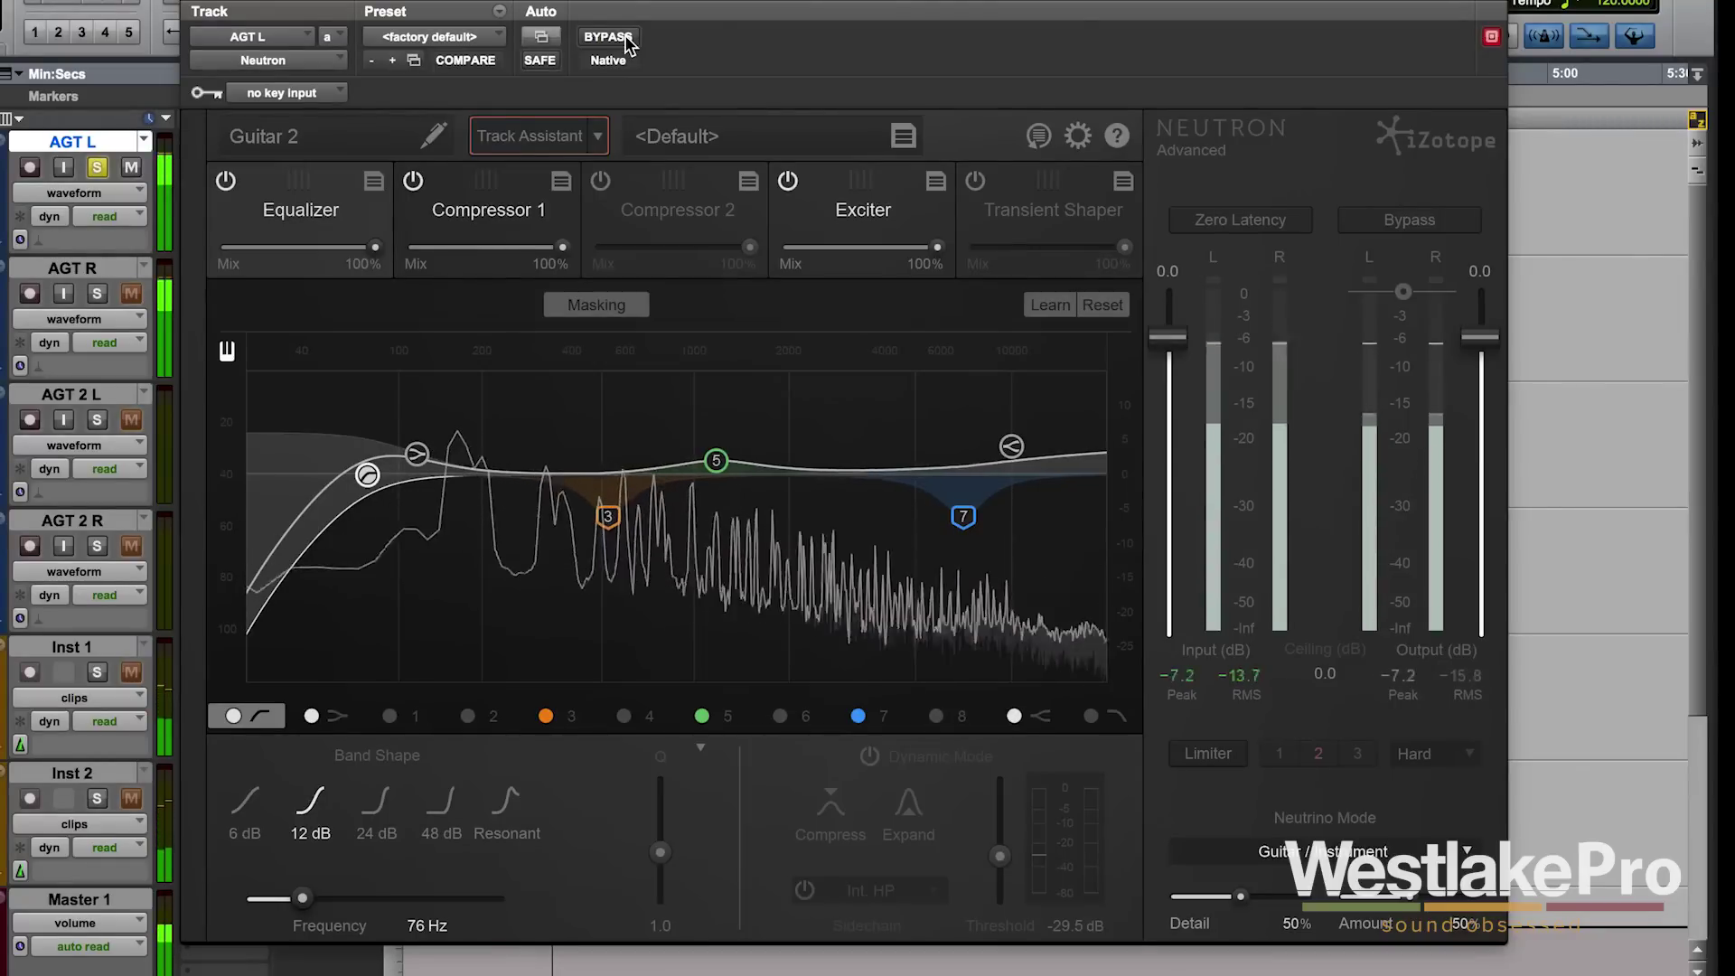
key("space")
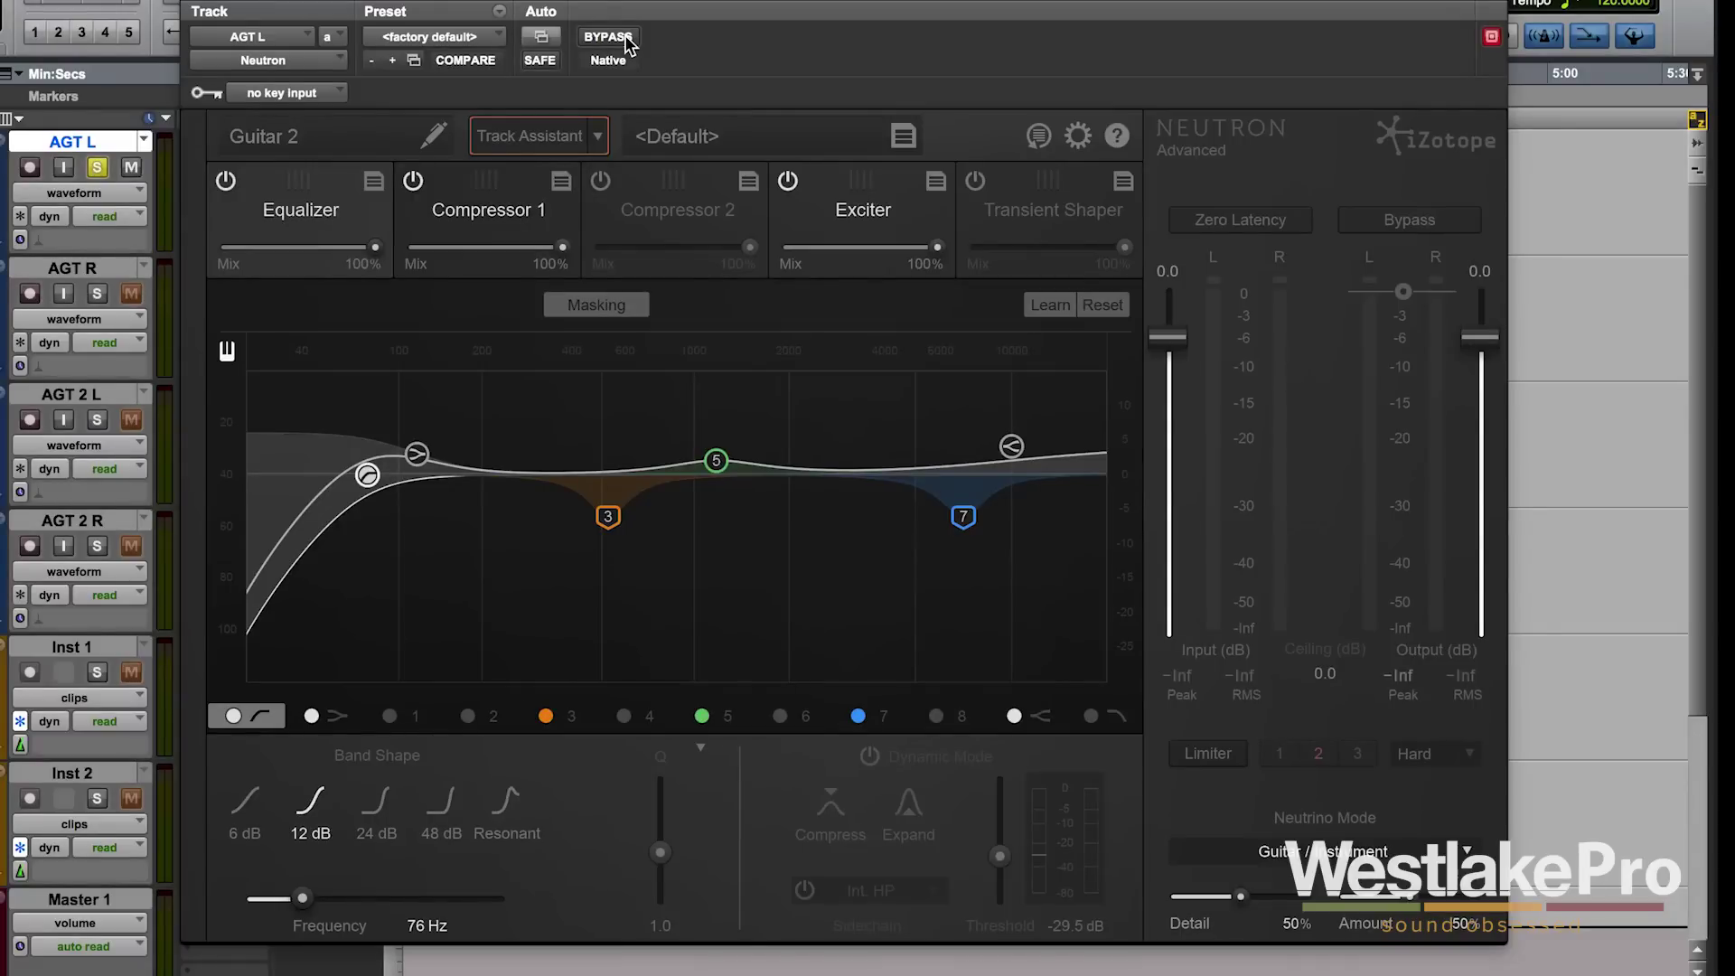
Review Compressor 1, EQ band 3, and the Exciter's three bands (5.0/8.0/6.0 dB drive)
left_click(506, 221)
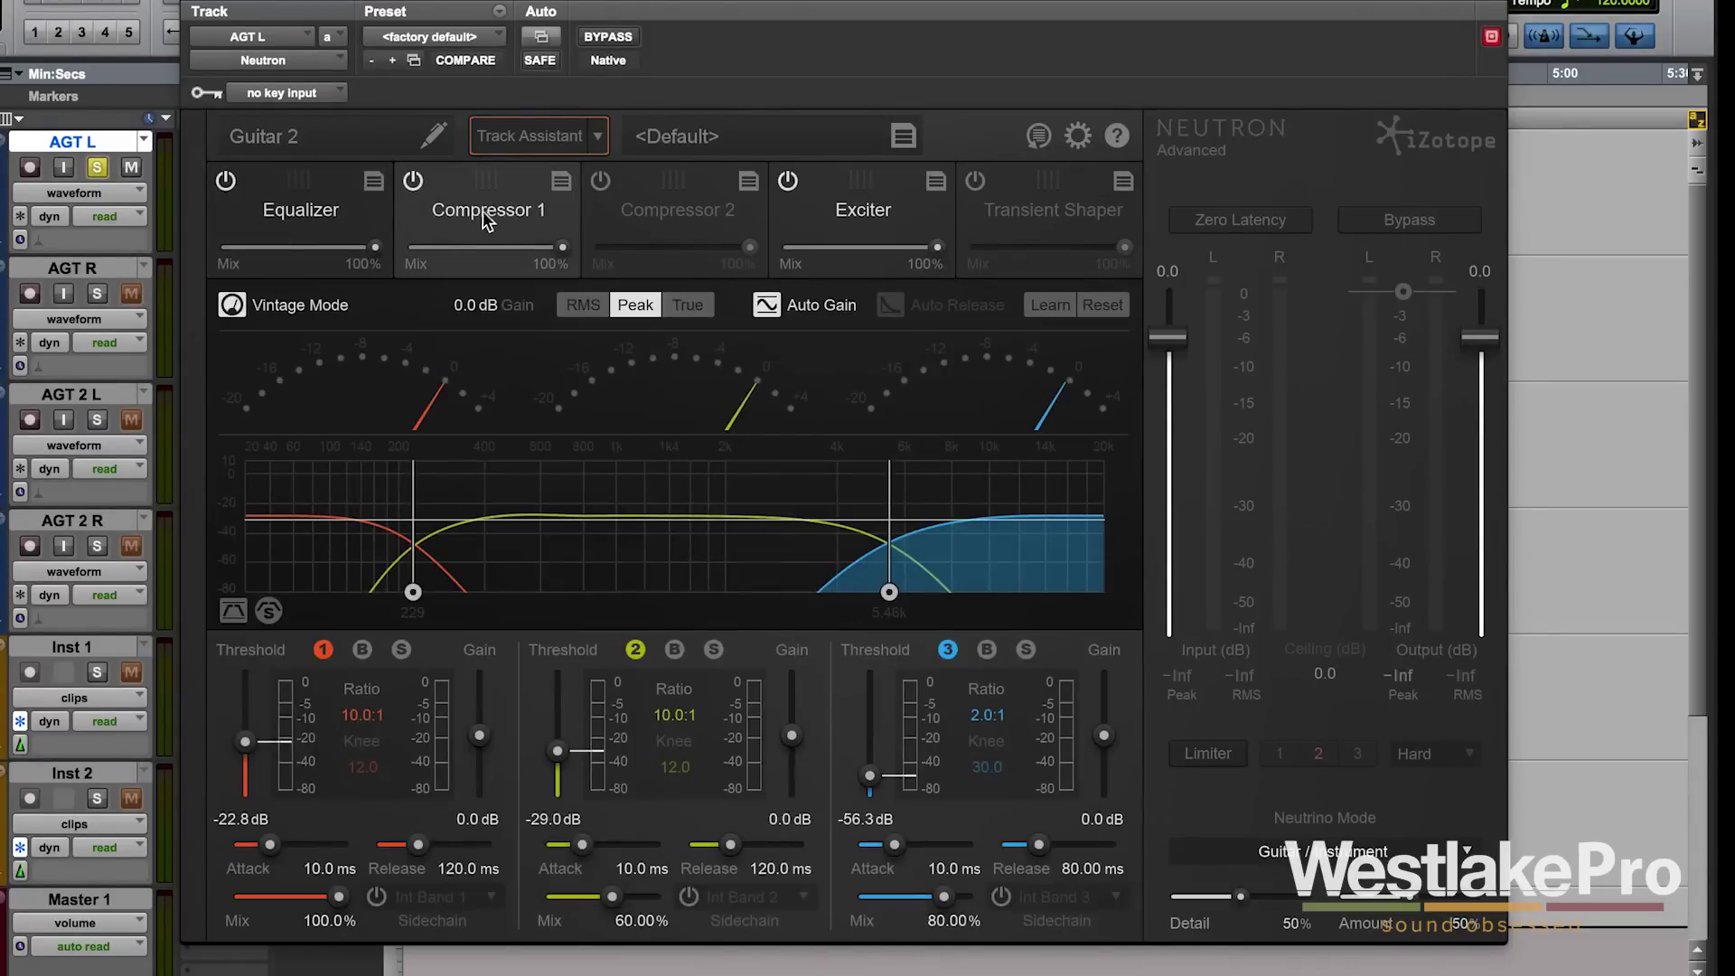
left_click(859, 221)
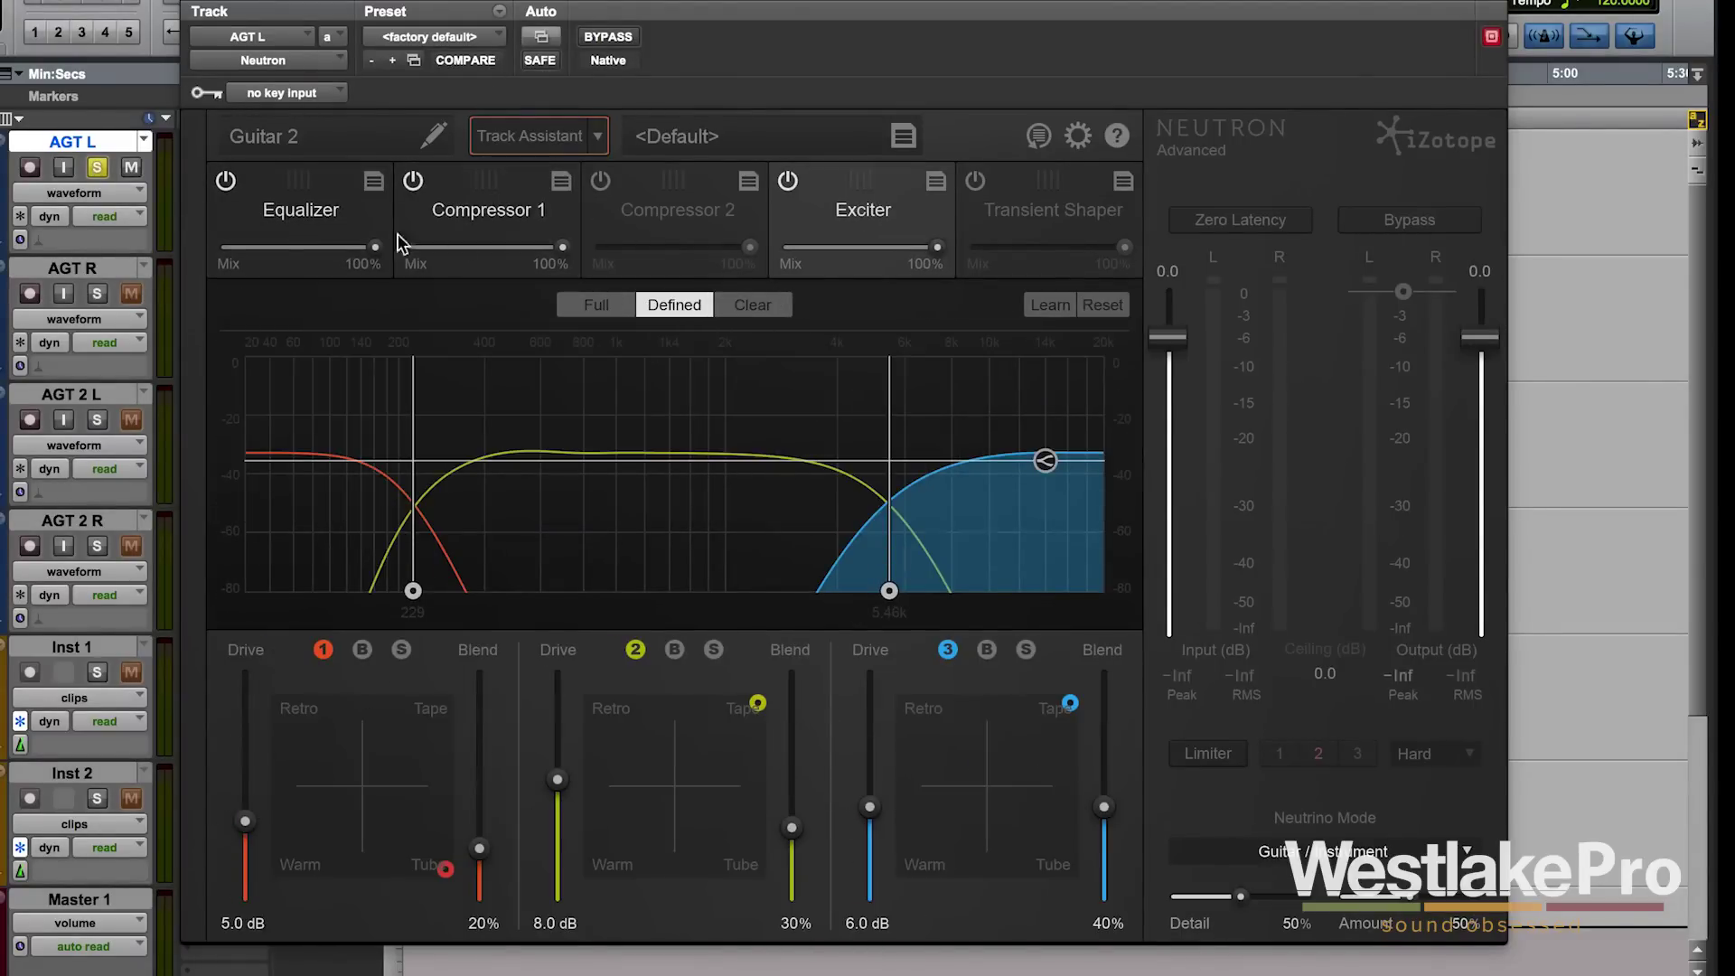
left_click(301, 219)
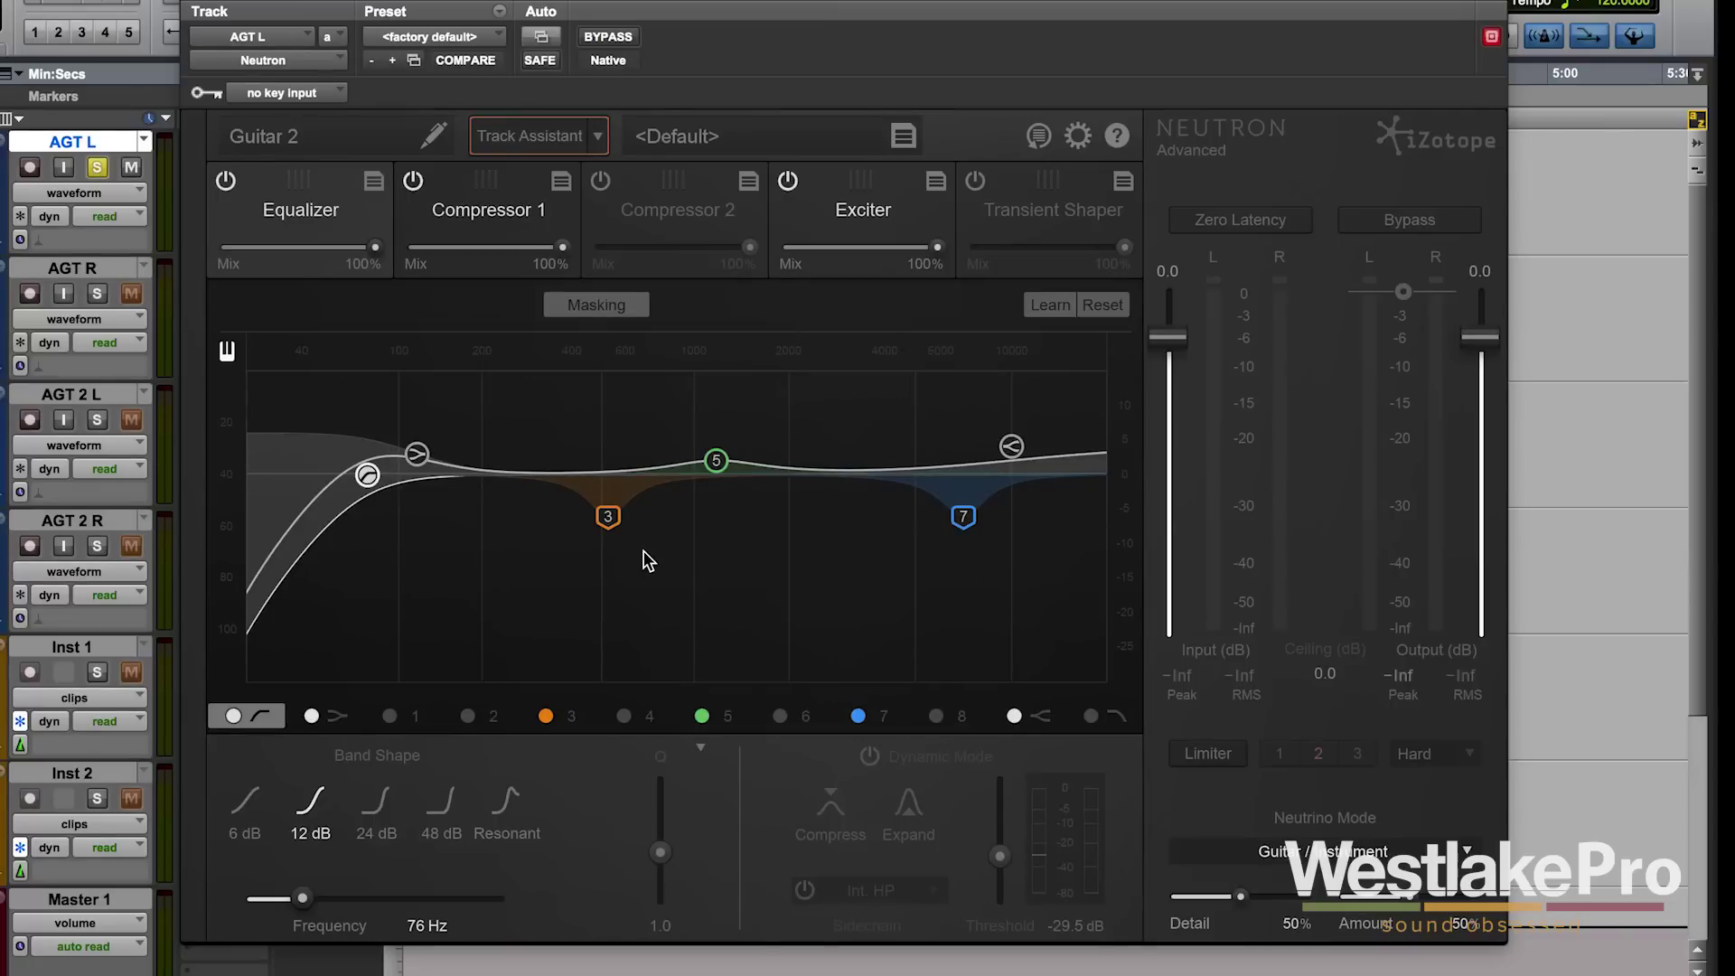
left_click(608, 517)
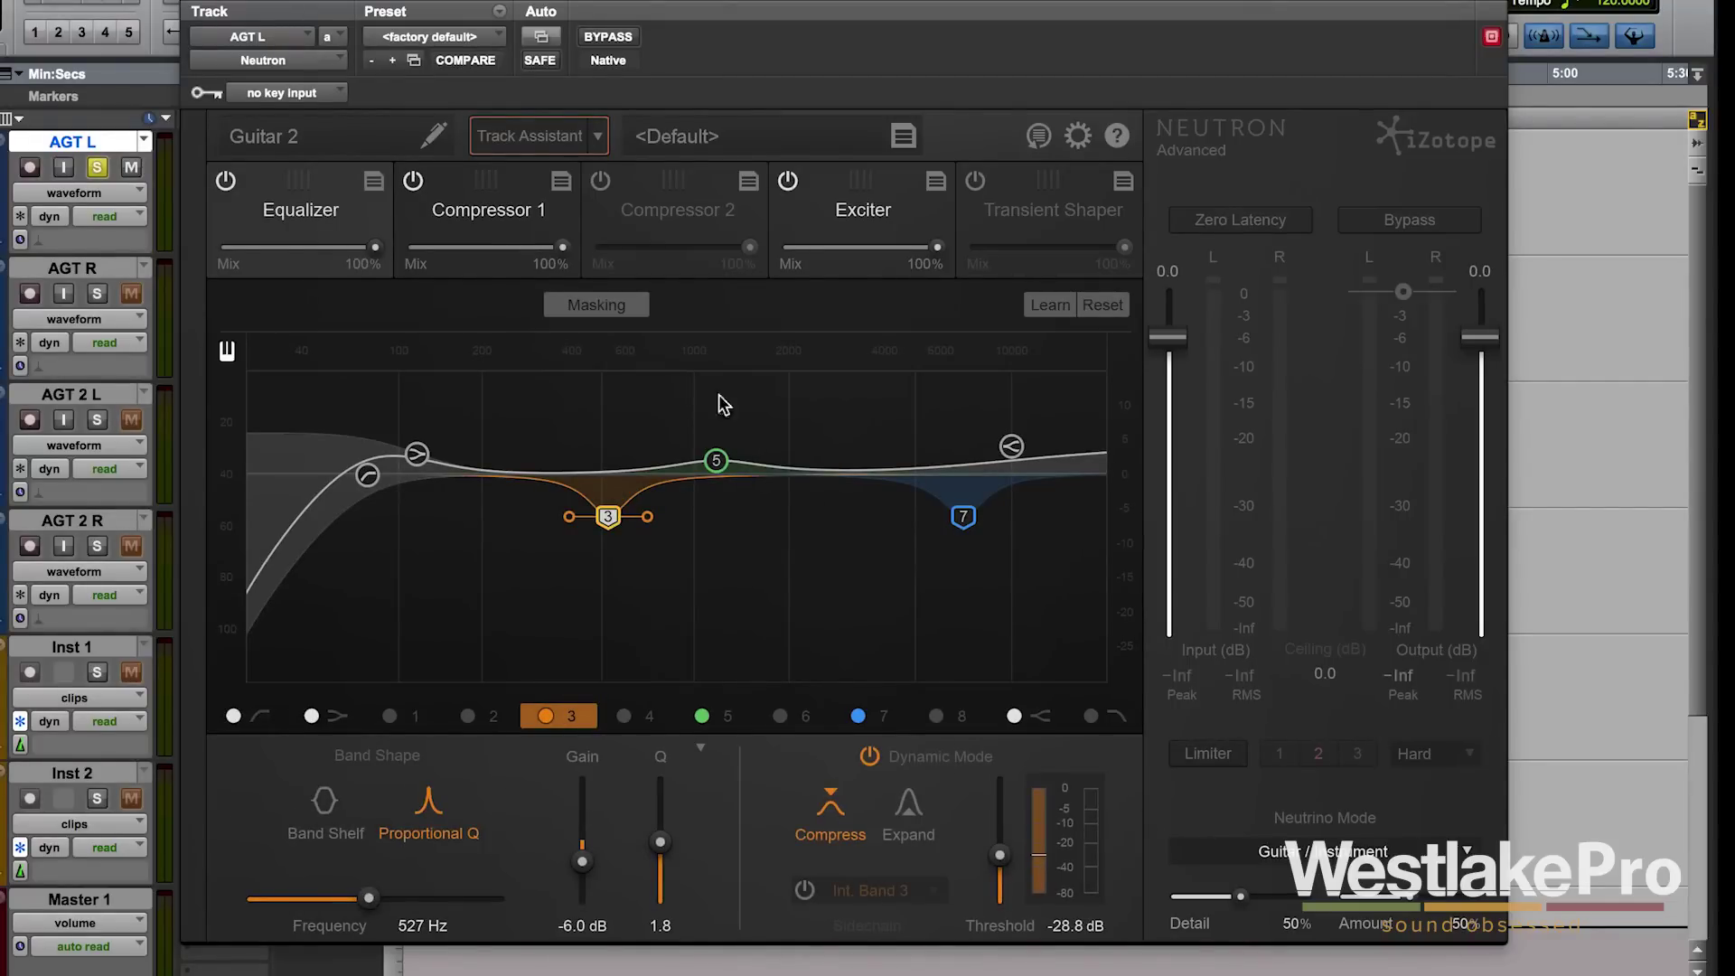
left_click(838, 216)
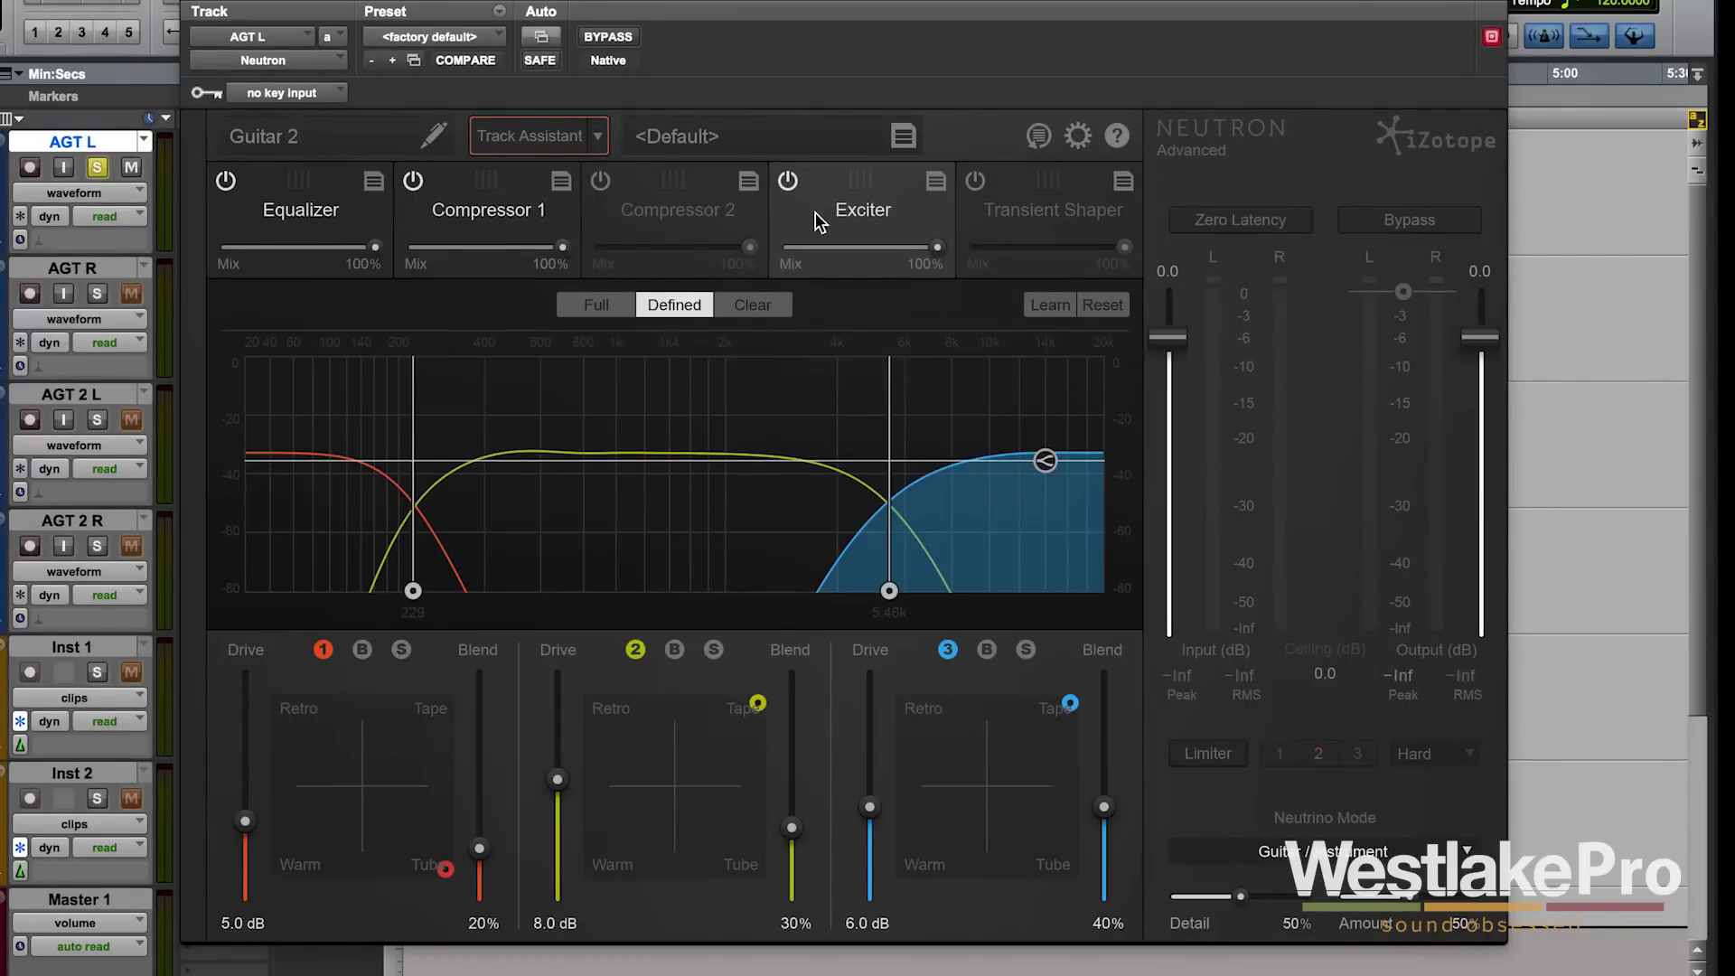
left_click(592, 137)
Rerun Track Assistant in Medium mode with the Broadband Clarity preset, then view the Equalizer
left_click(553, 192)
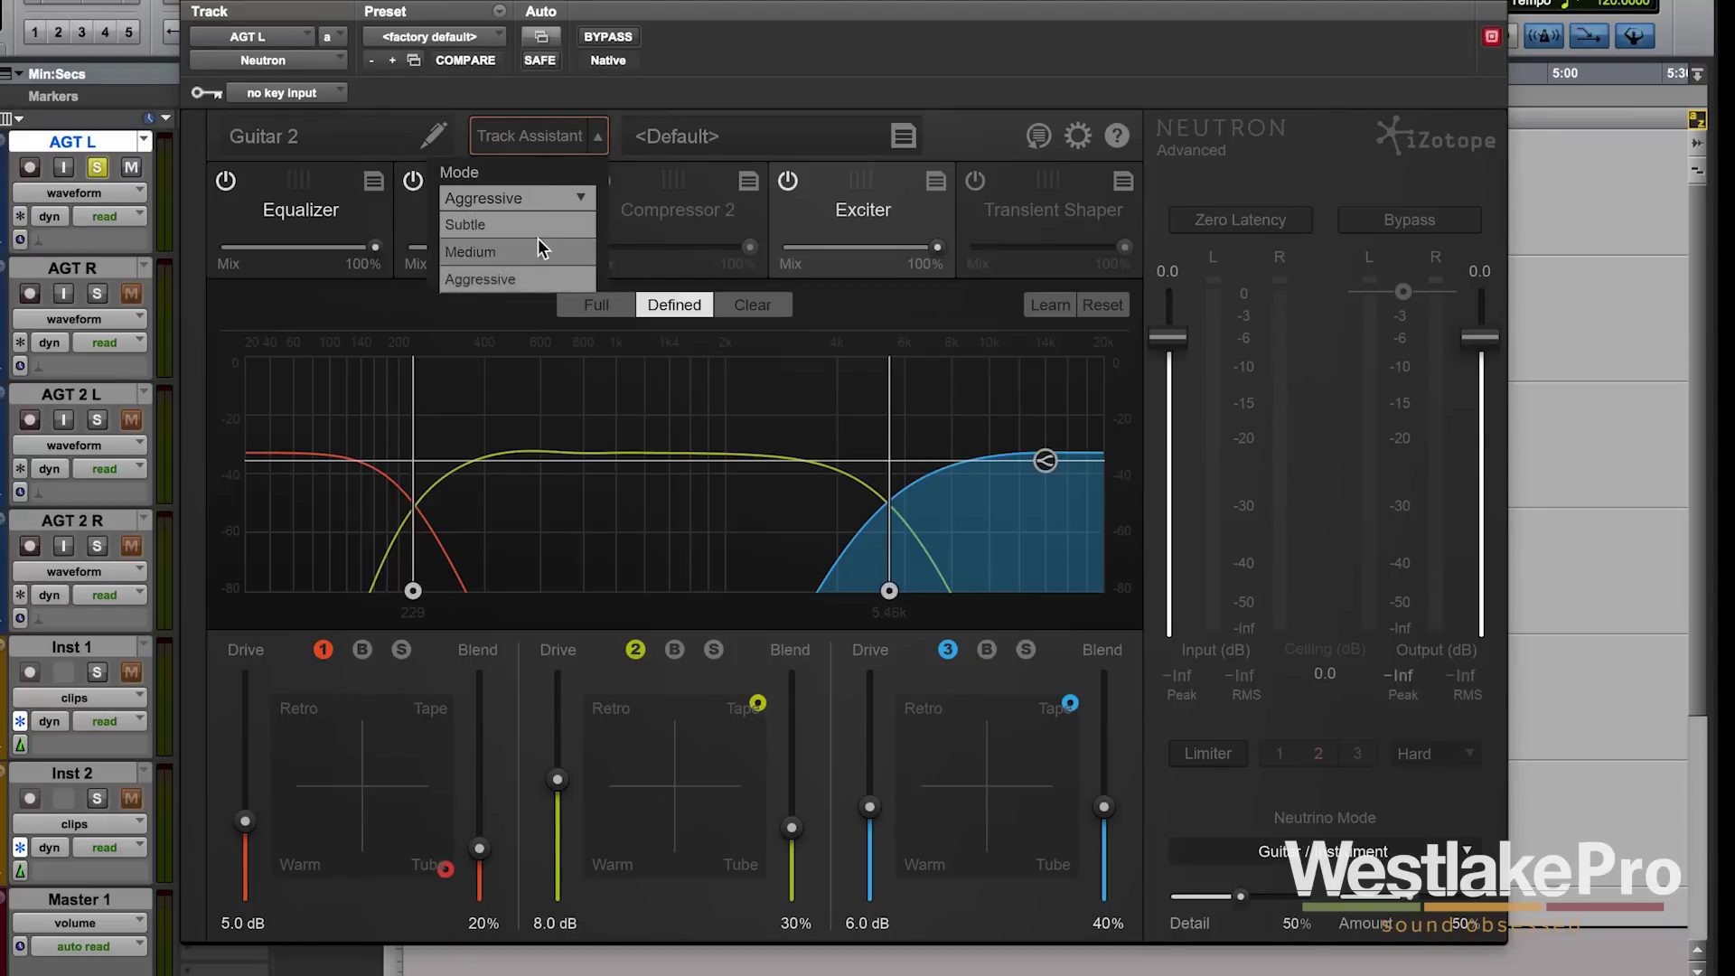
left_click(537, 250)
left_click(567, 259)
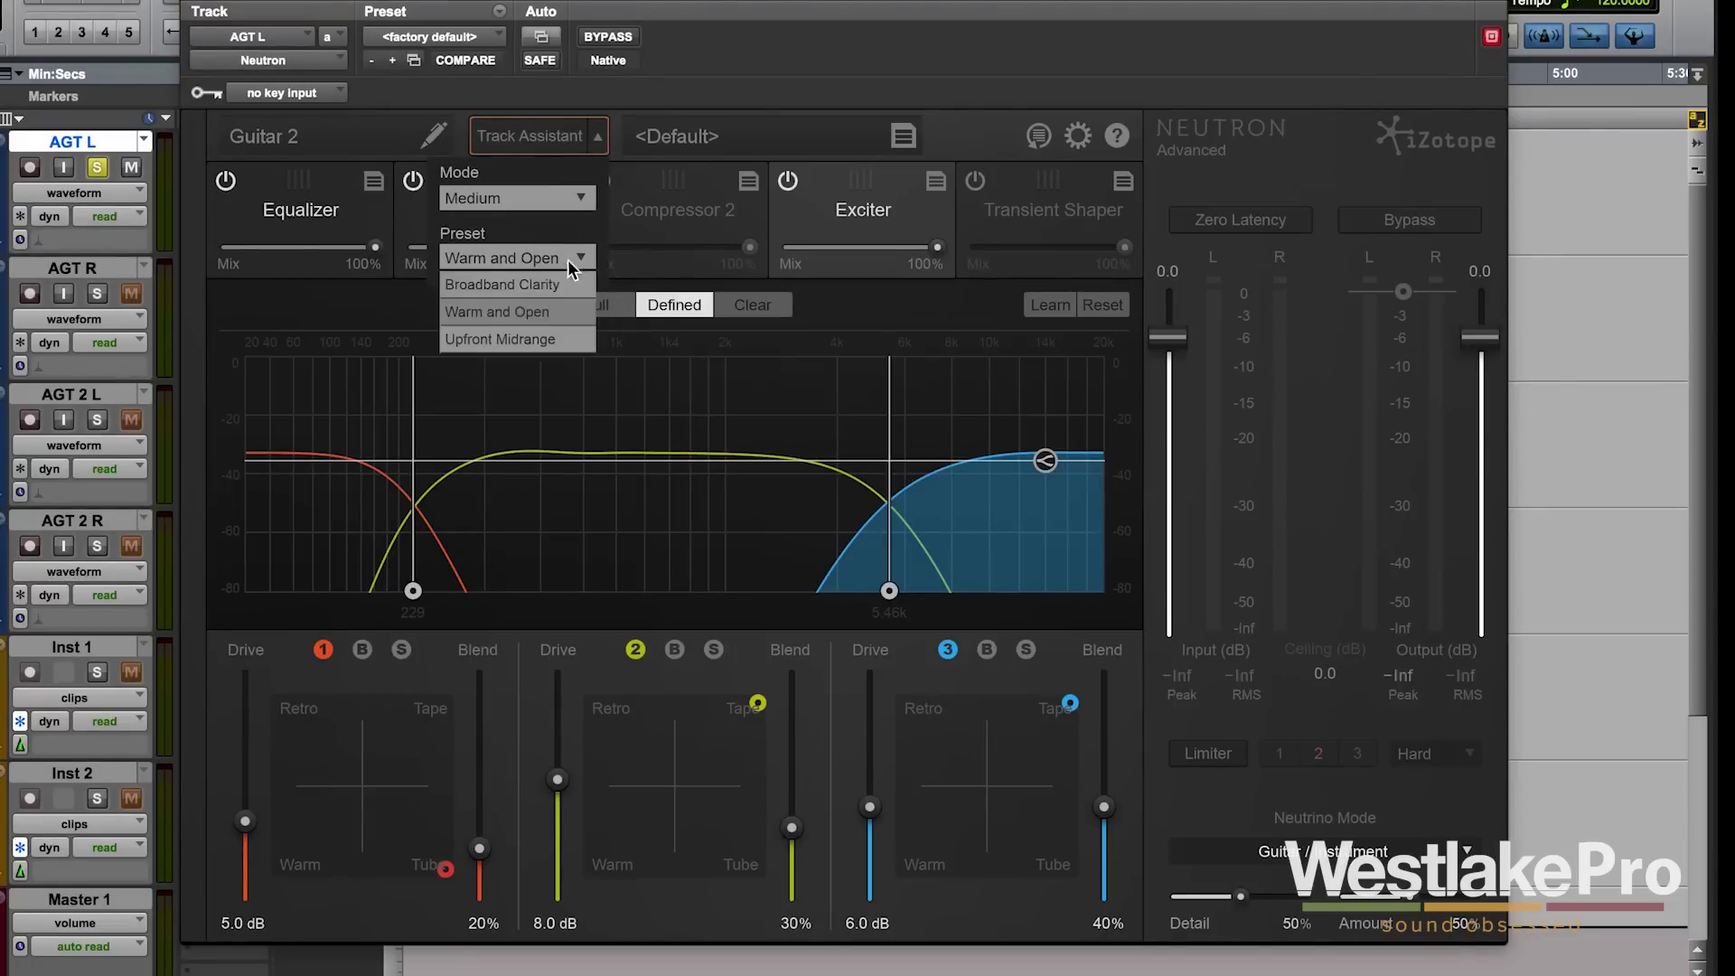
left_click(562, 282)
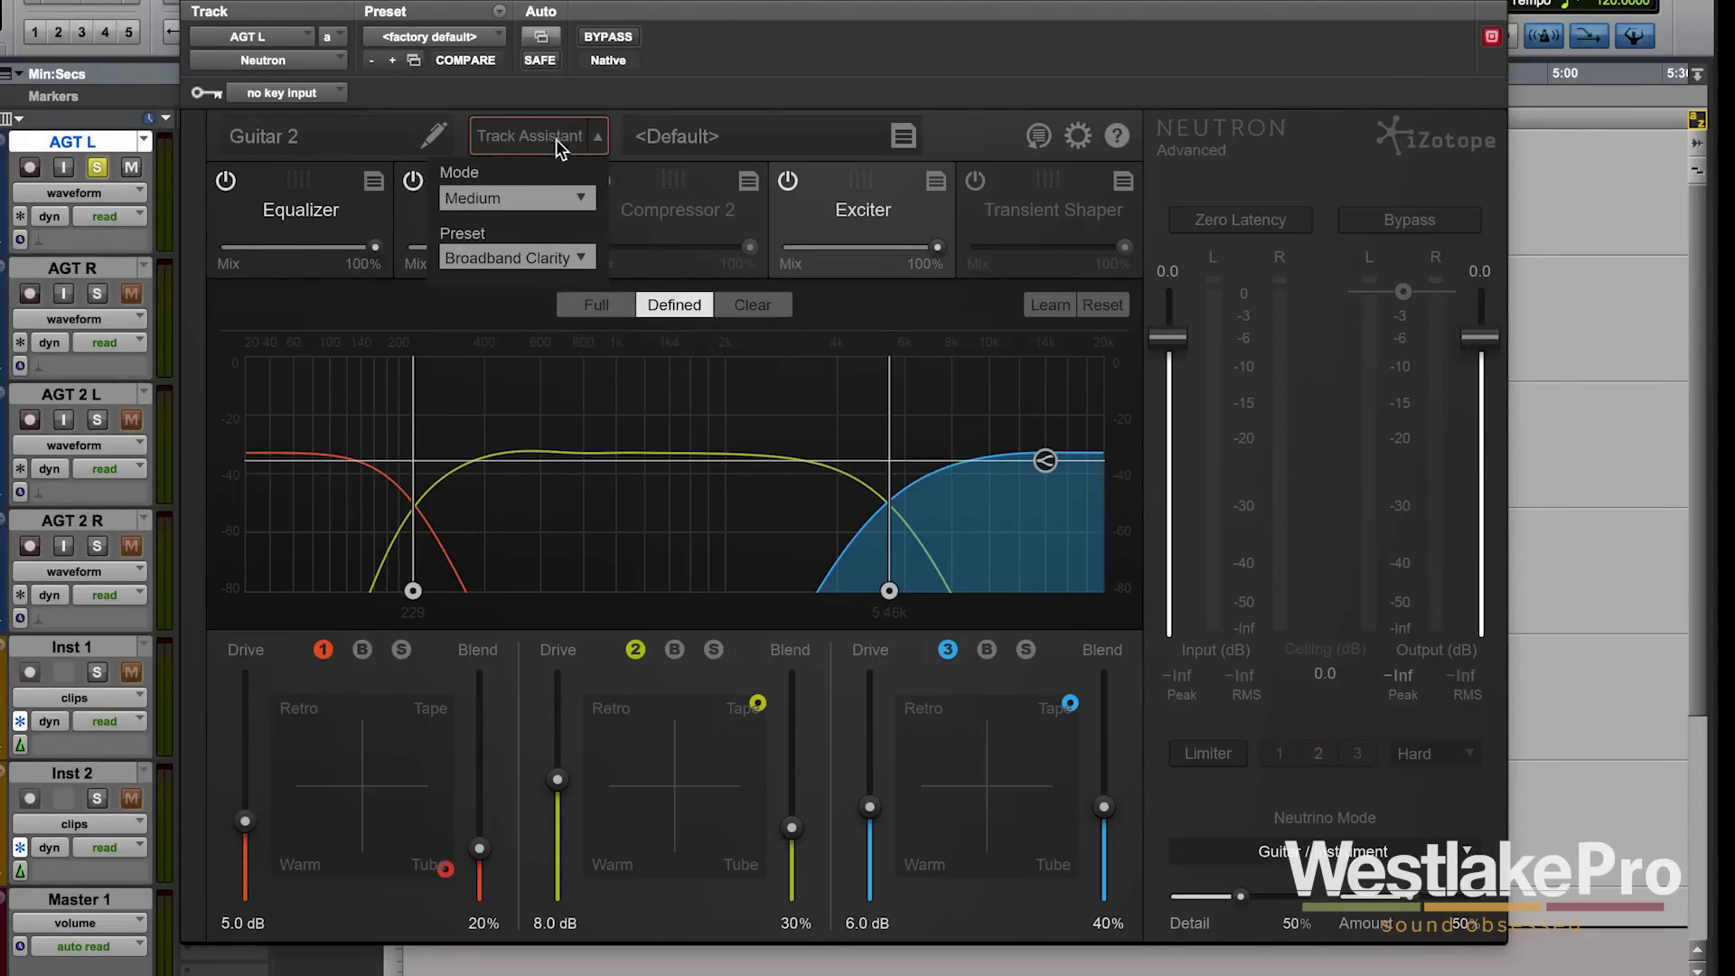
left_click(533, 136)
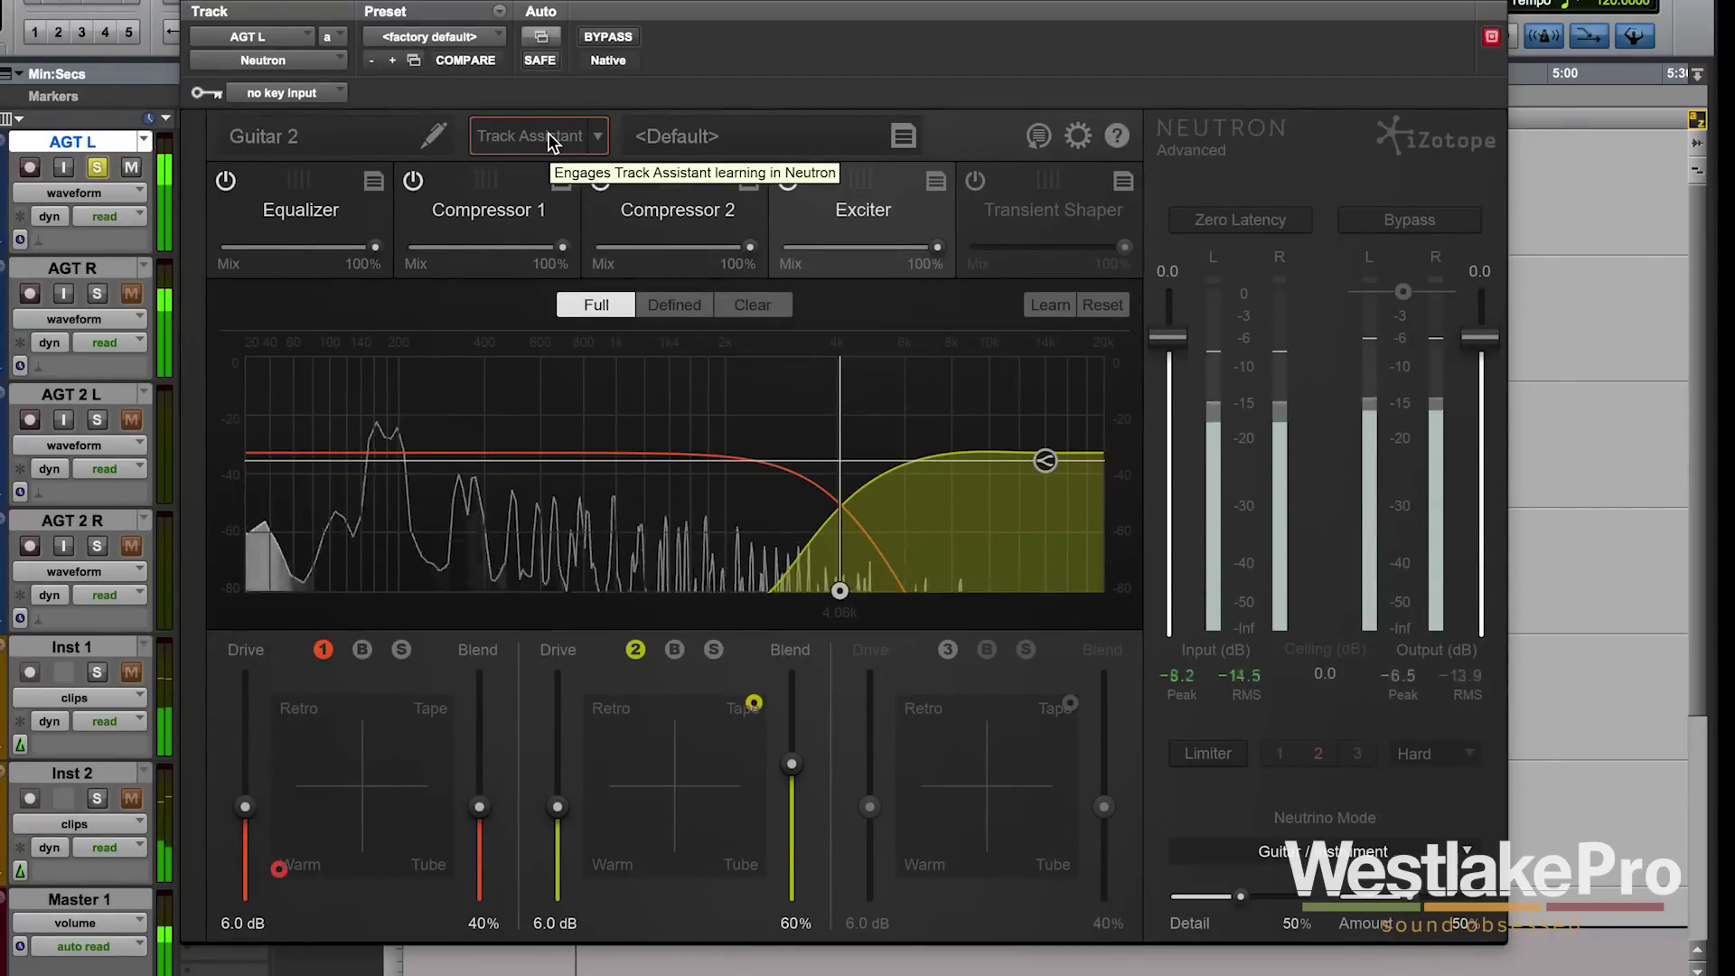
left_click(302, 234)
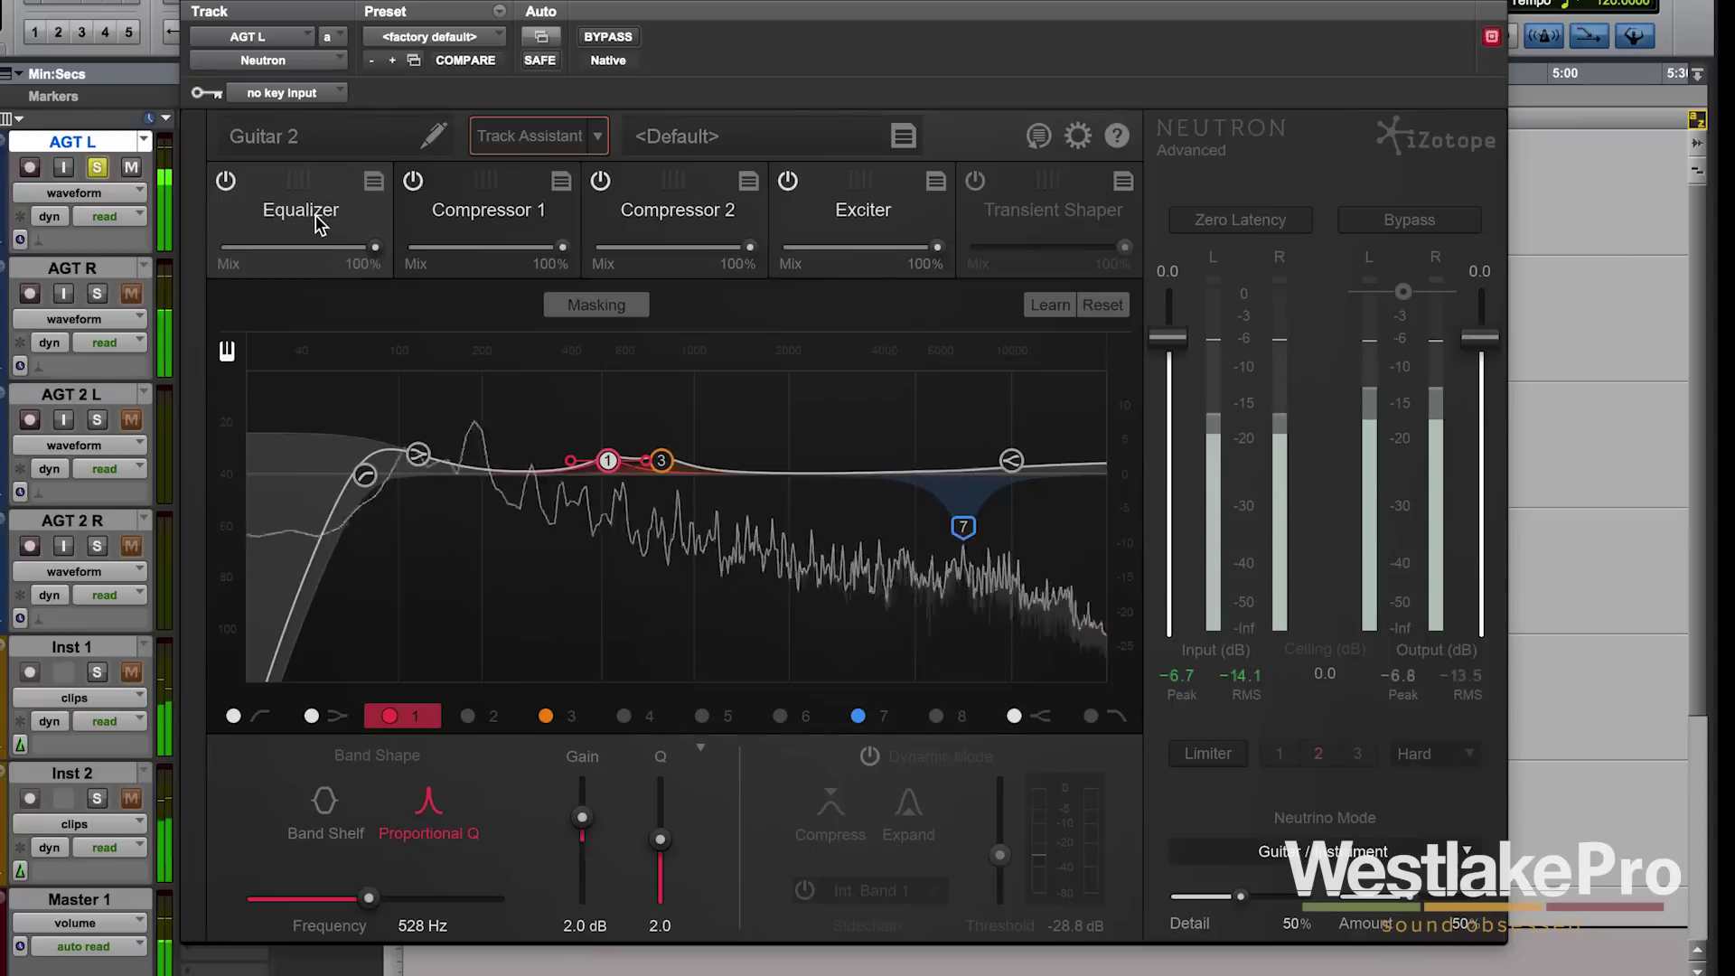
Stop playback and rerun Track Assistant with the Upfront Midrange preset
key("space")
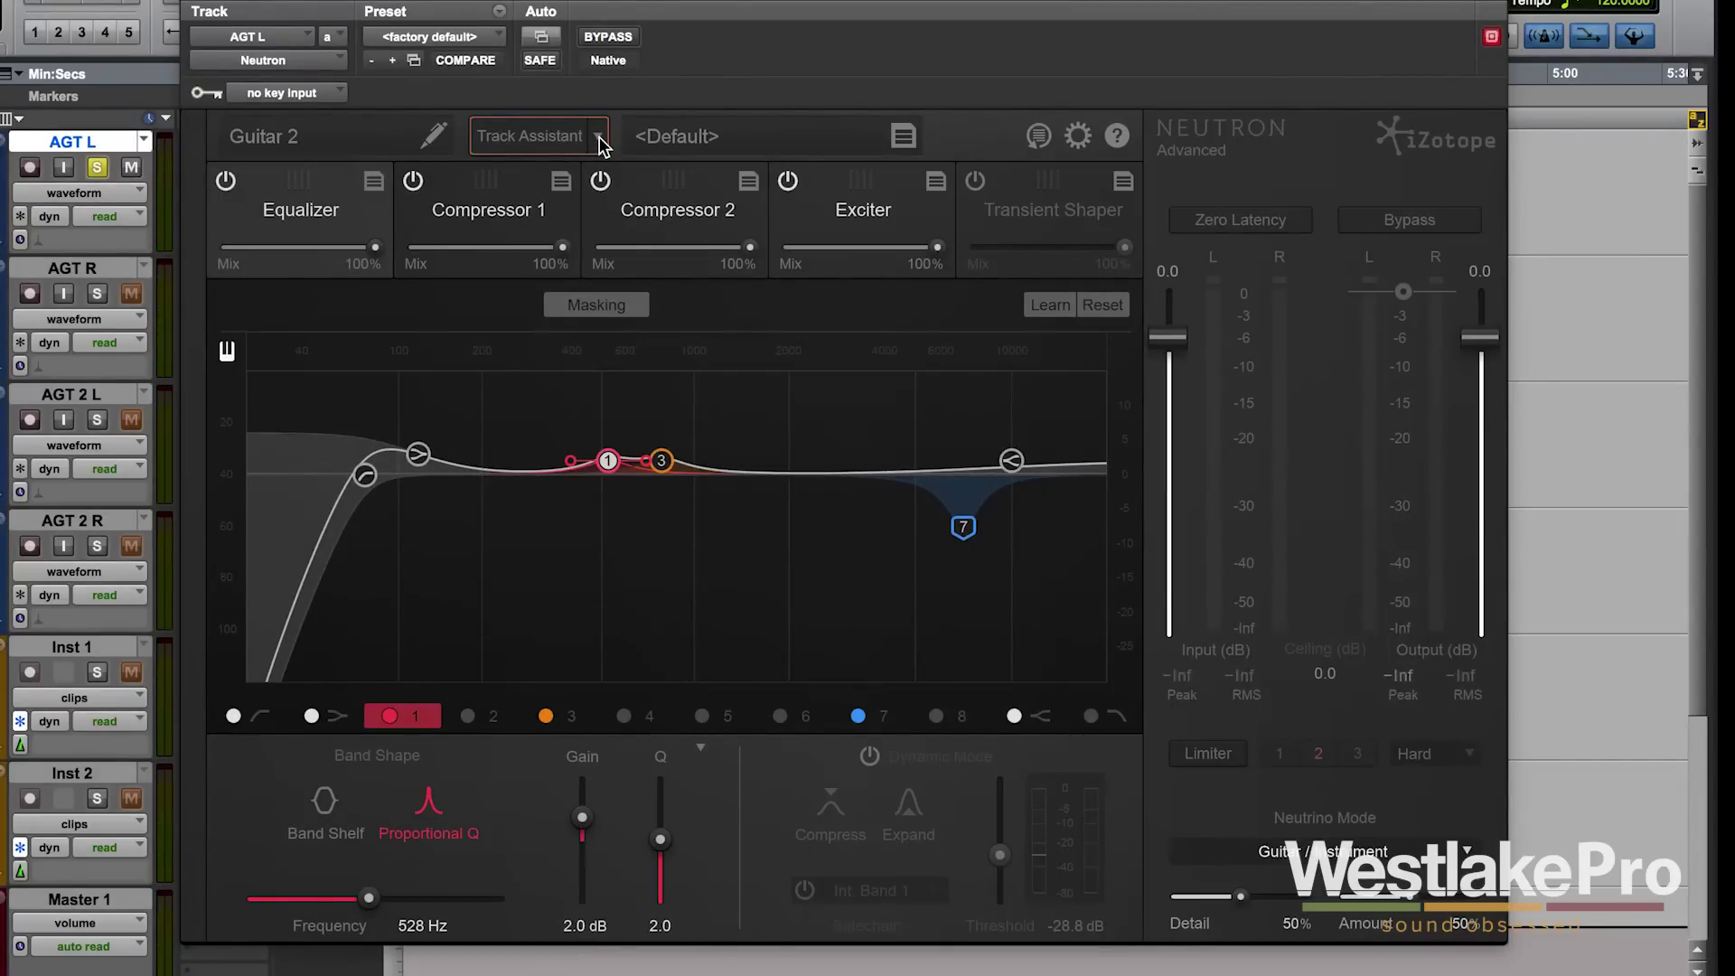
left_click(599, 140)
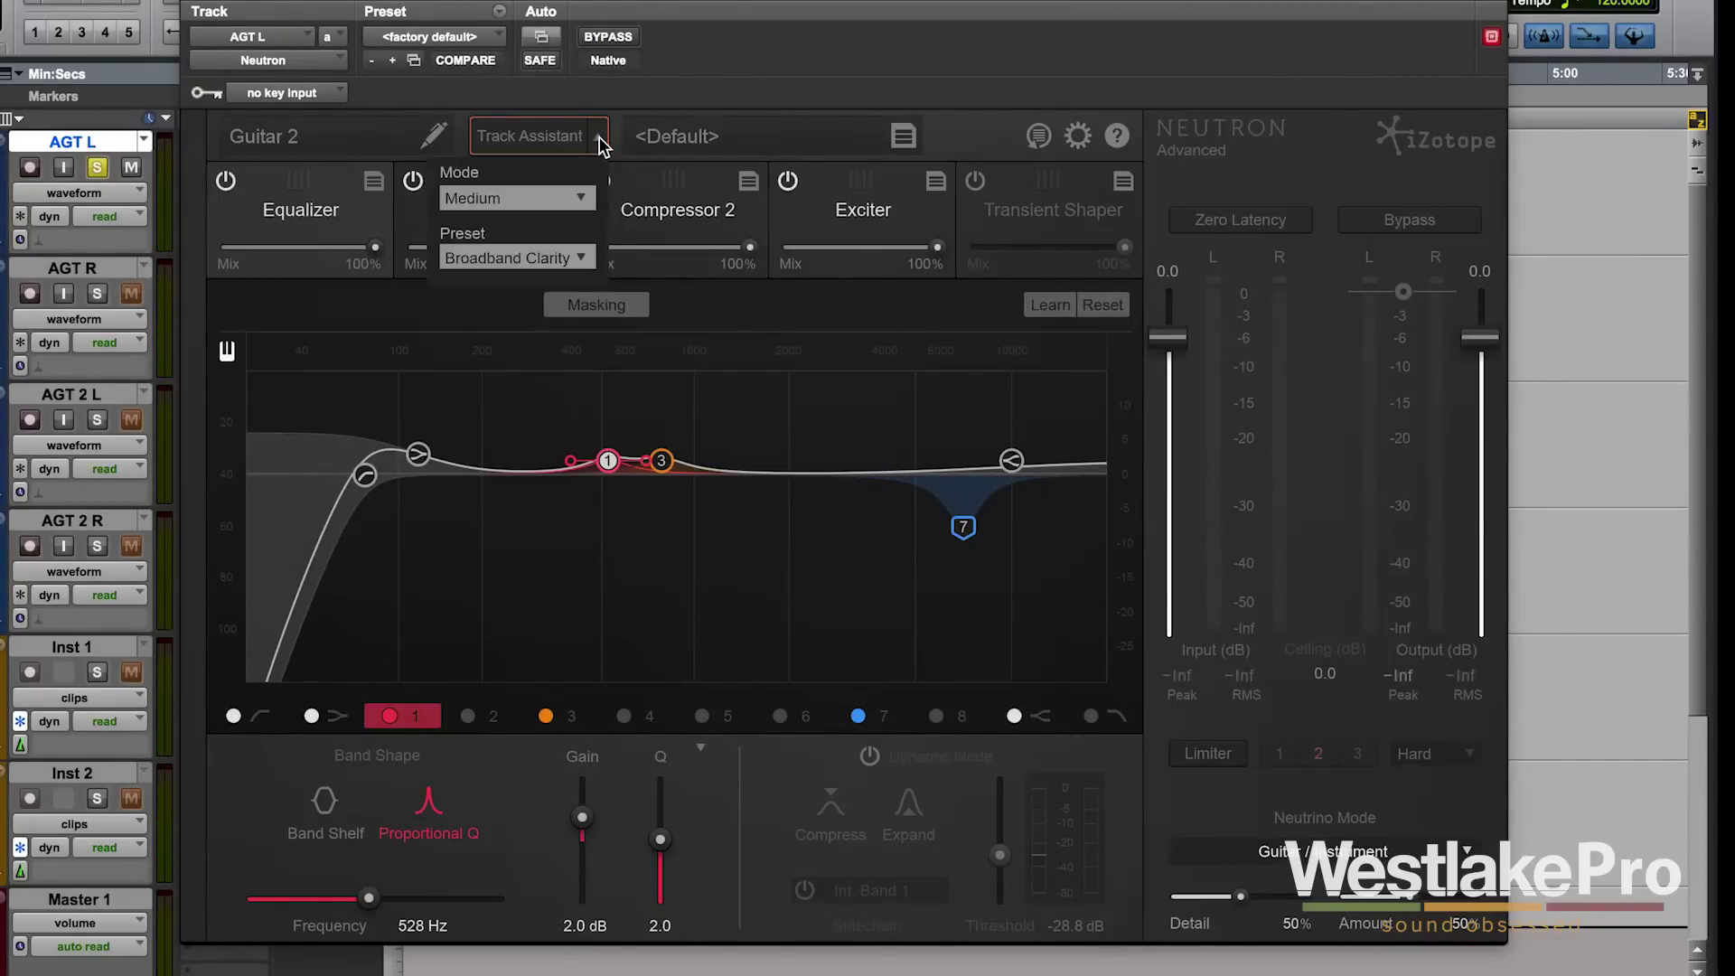
left_click(571, 260)
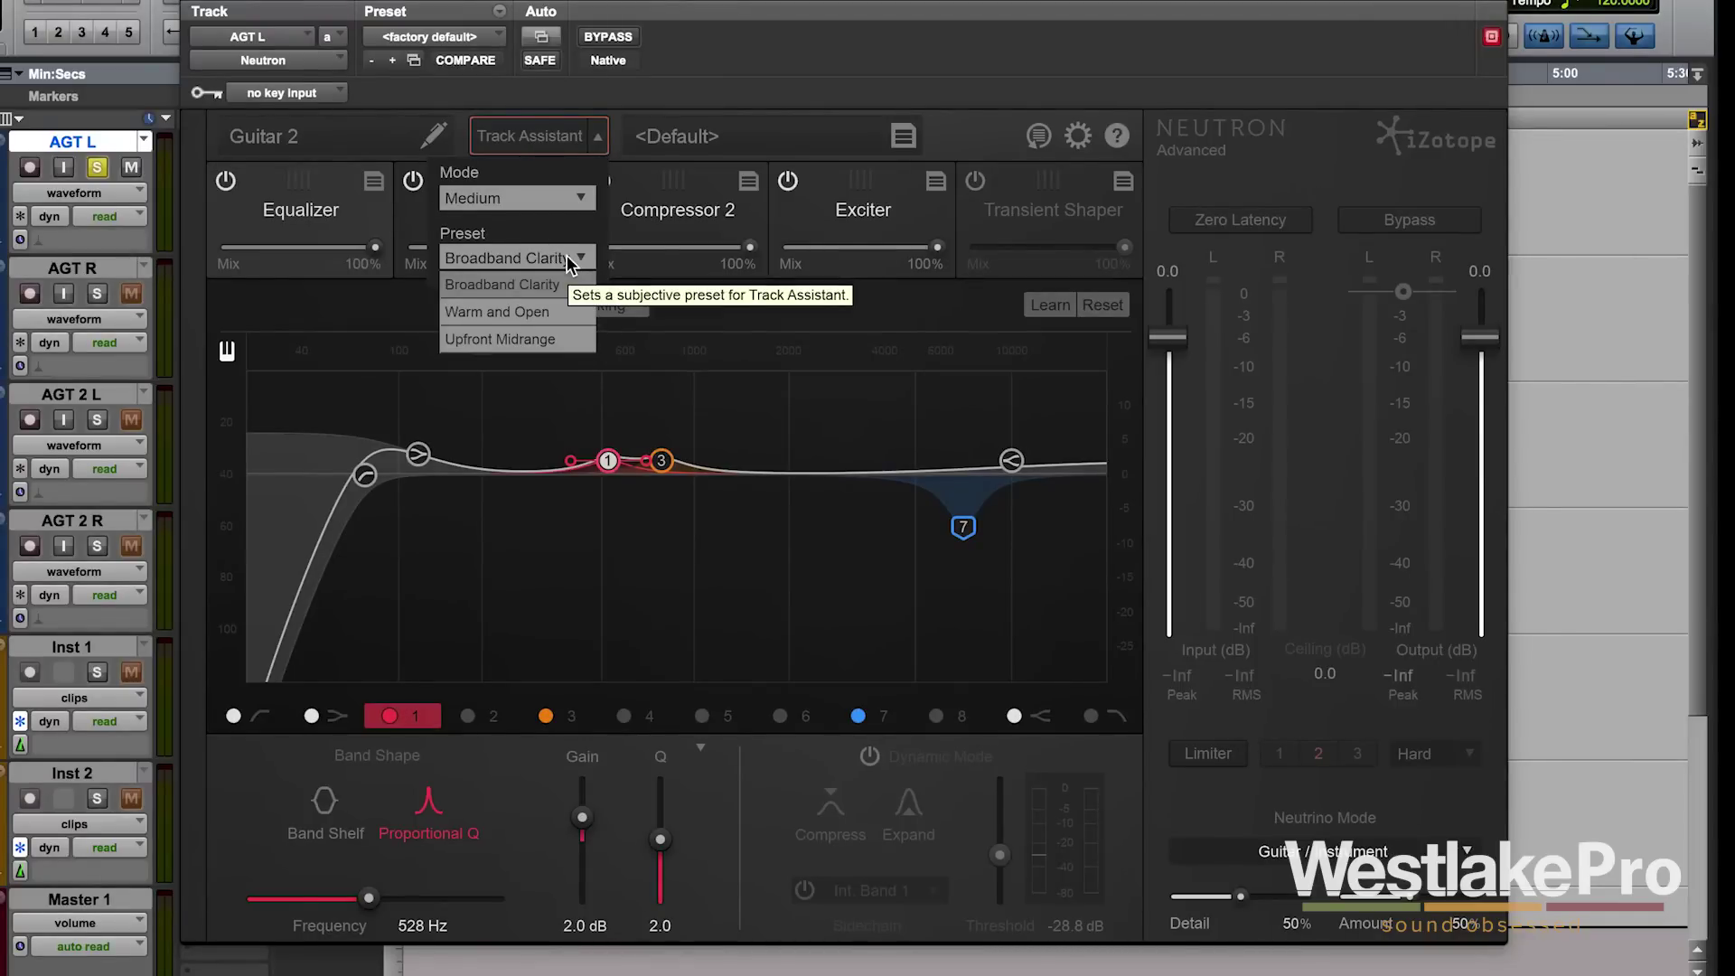
left_click(556, 340)
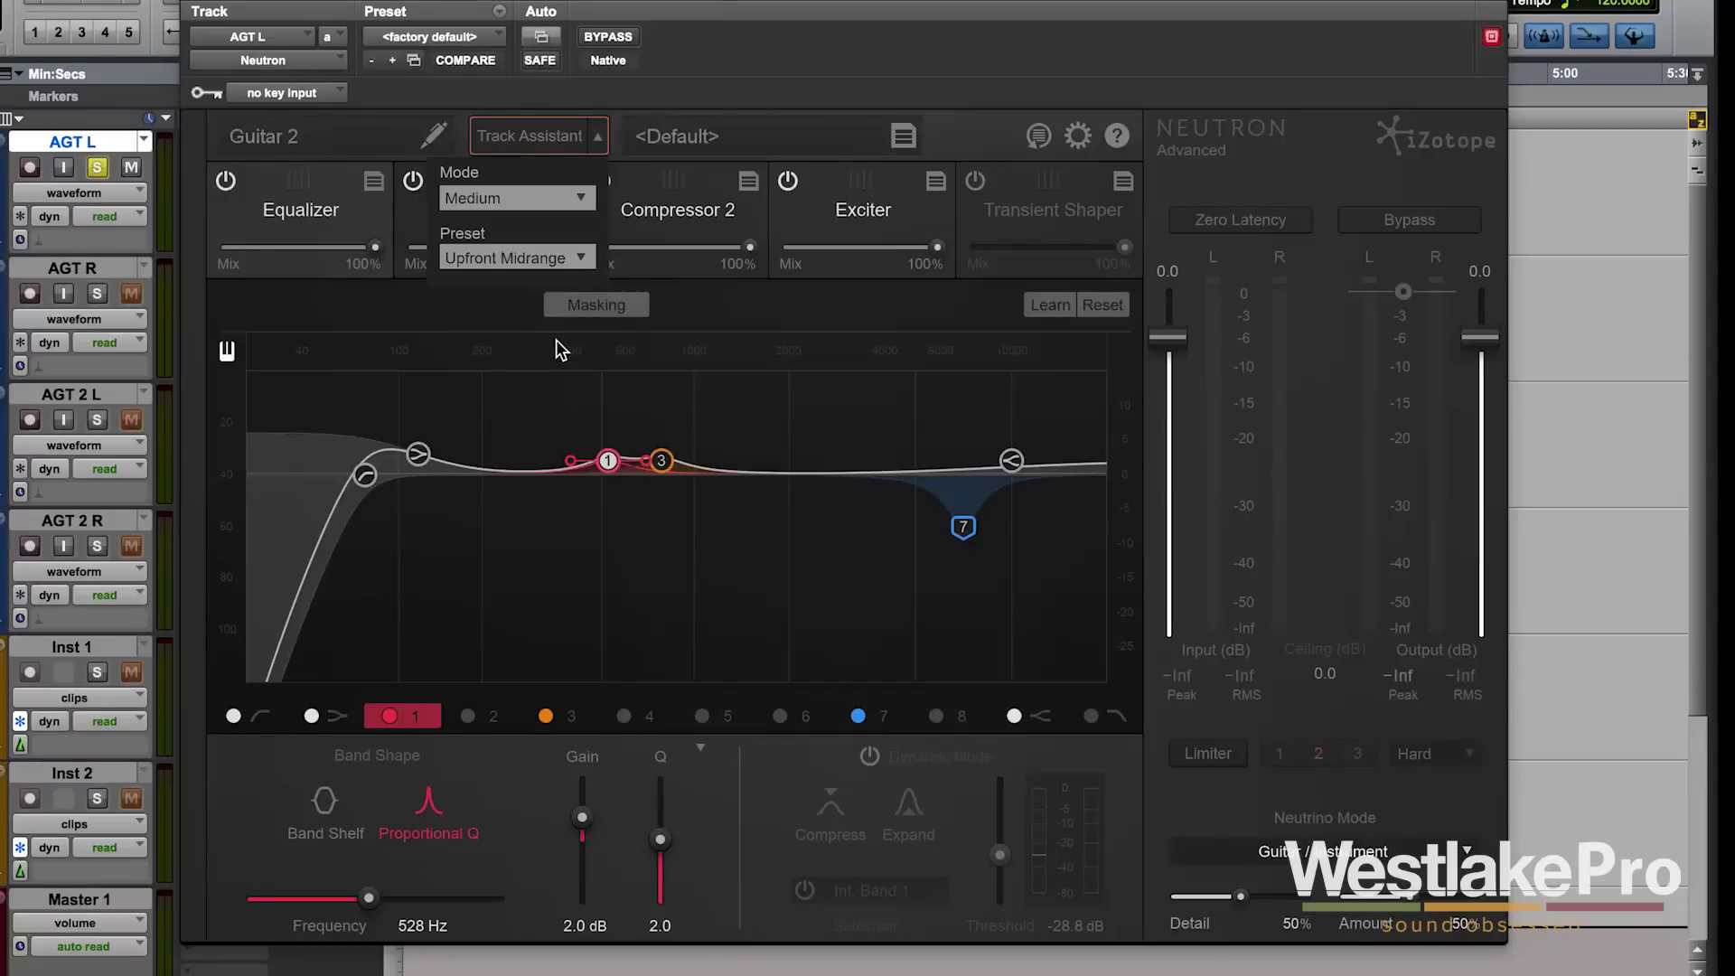
left_click(573, 135)
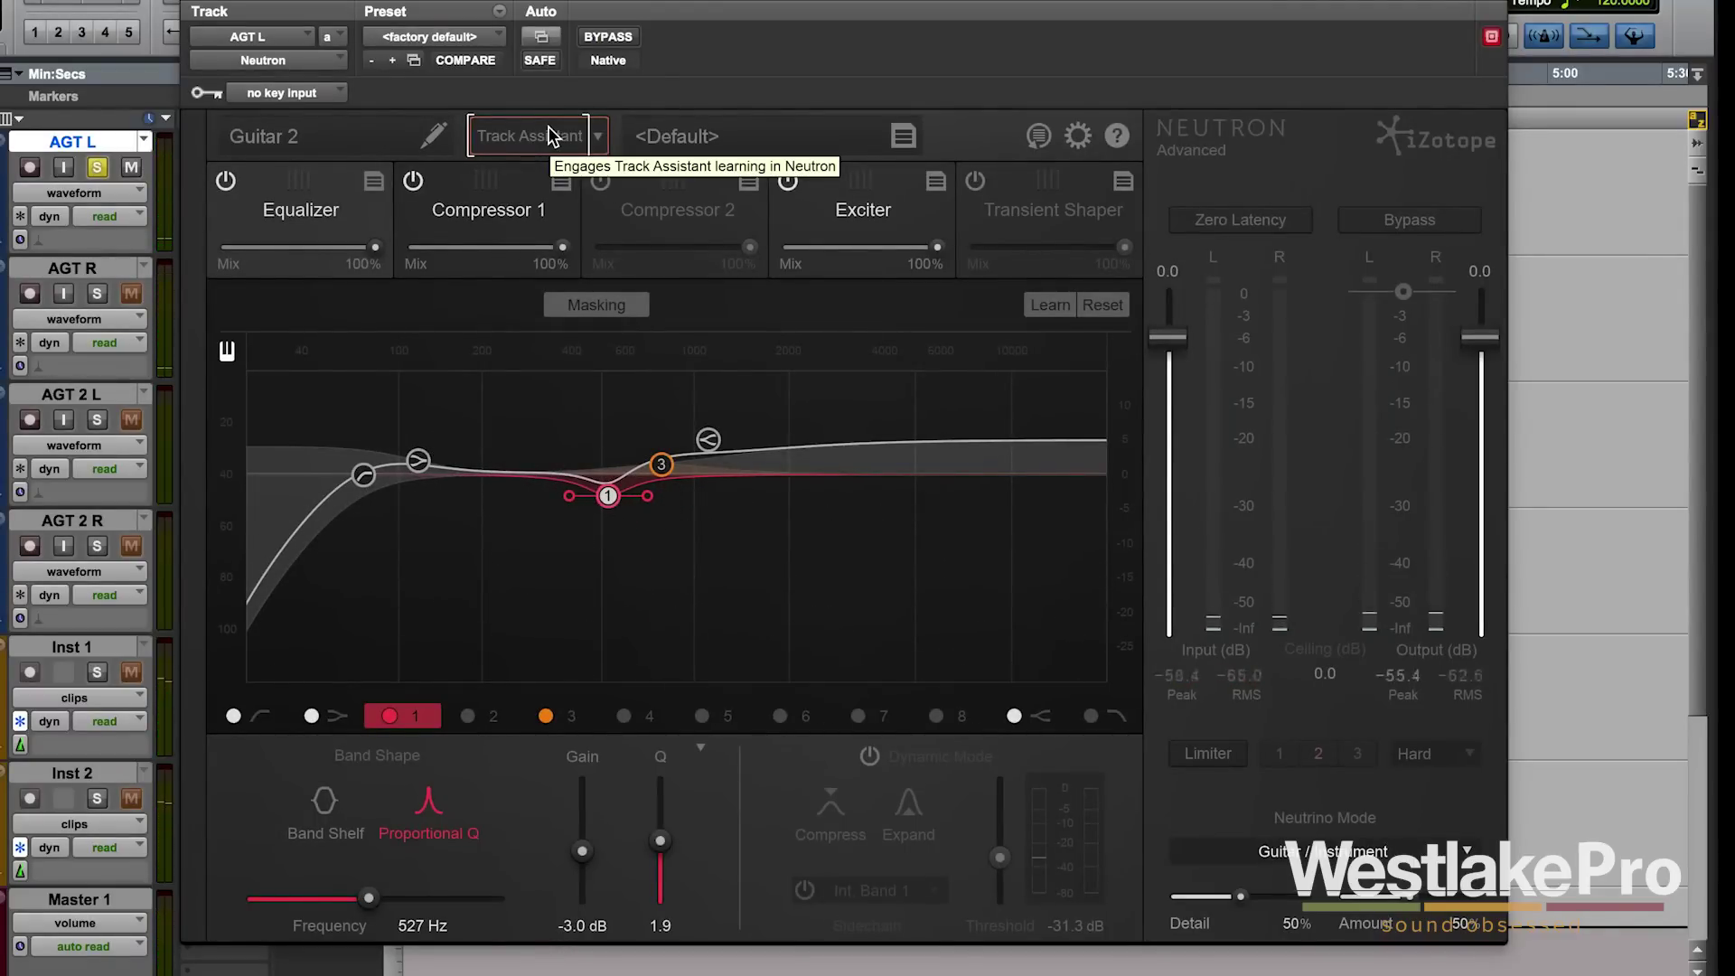
Keep Track Assistant on Medium mode and view the Exciter's two bands at 4.0 and 6.0 dB
left_click(594, 140)
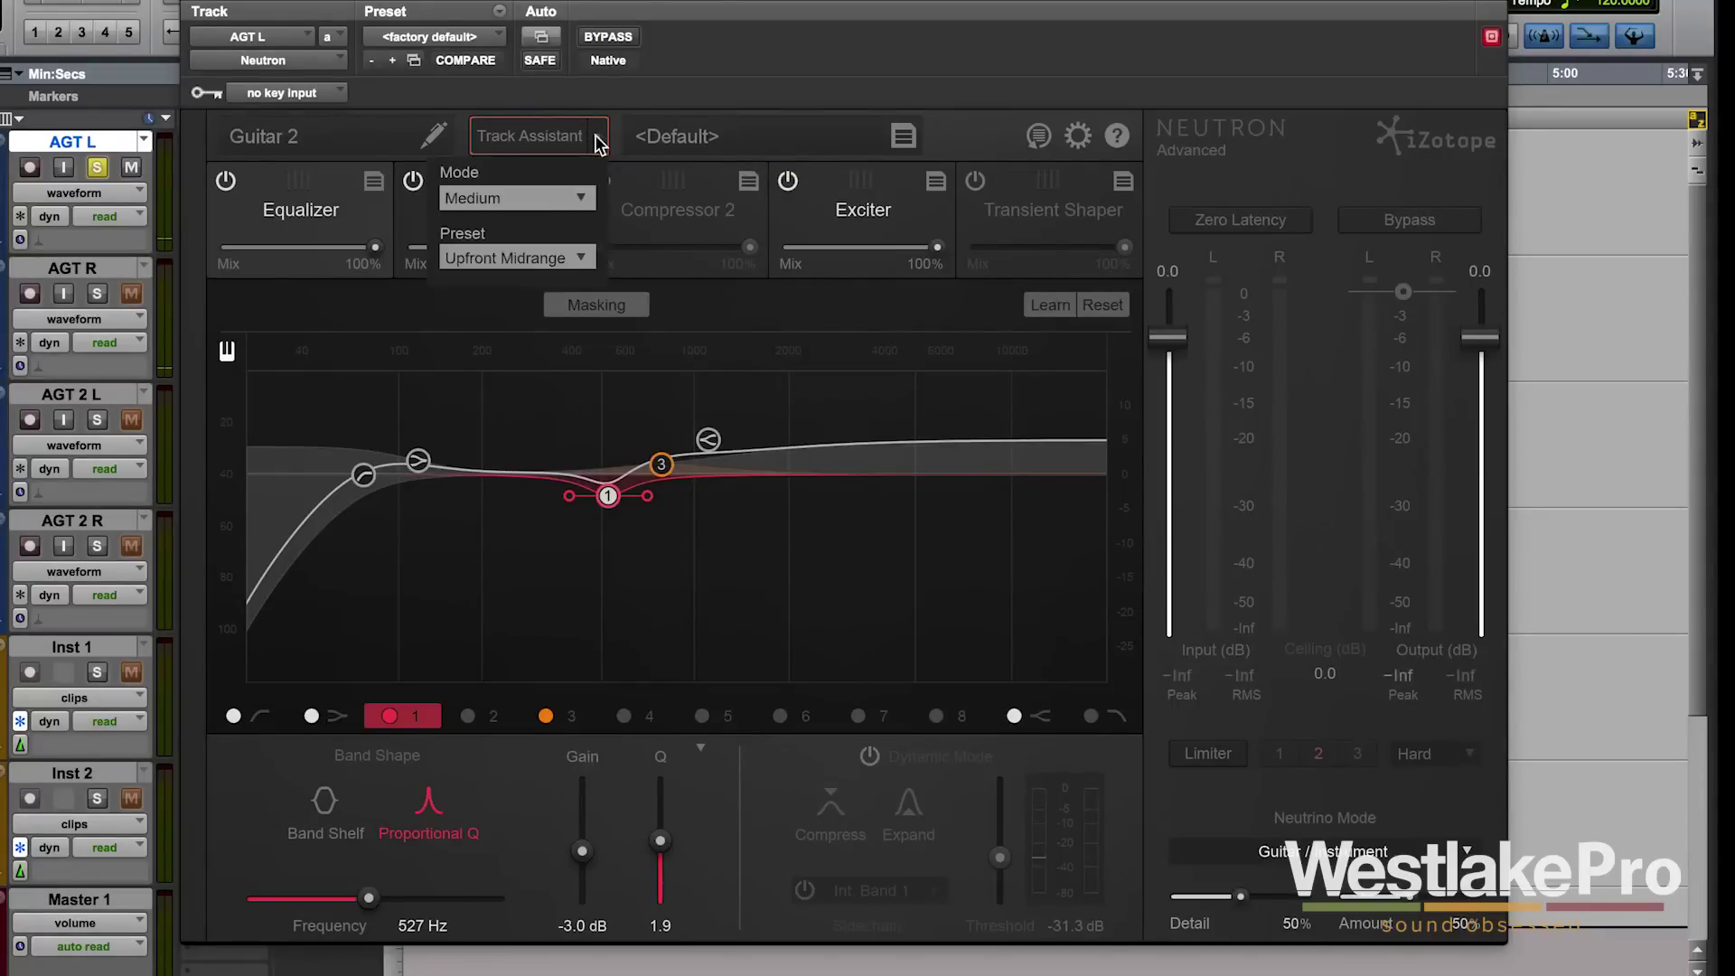
left_click(556, 198)
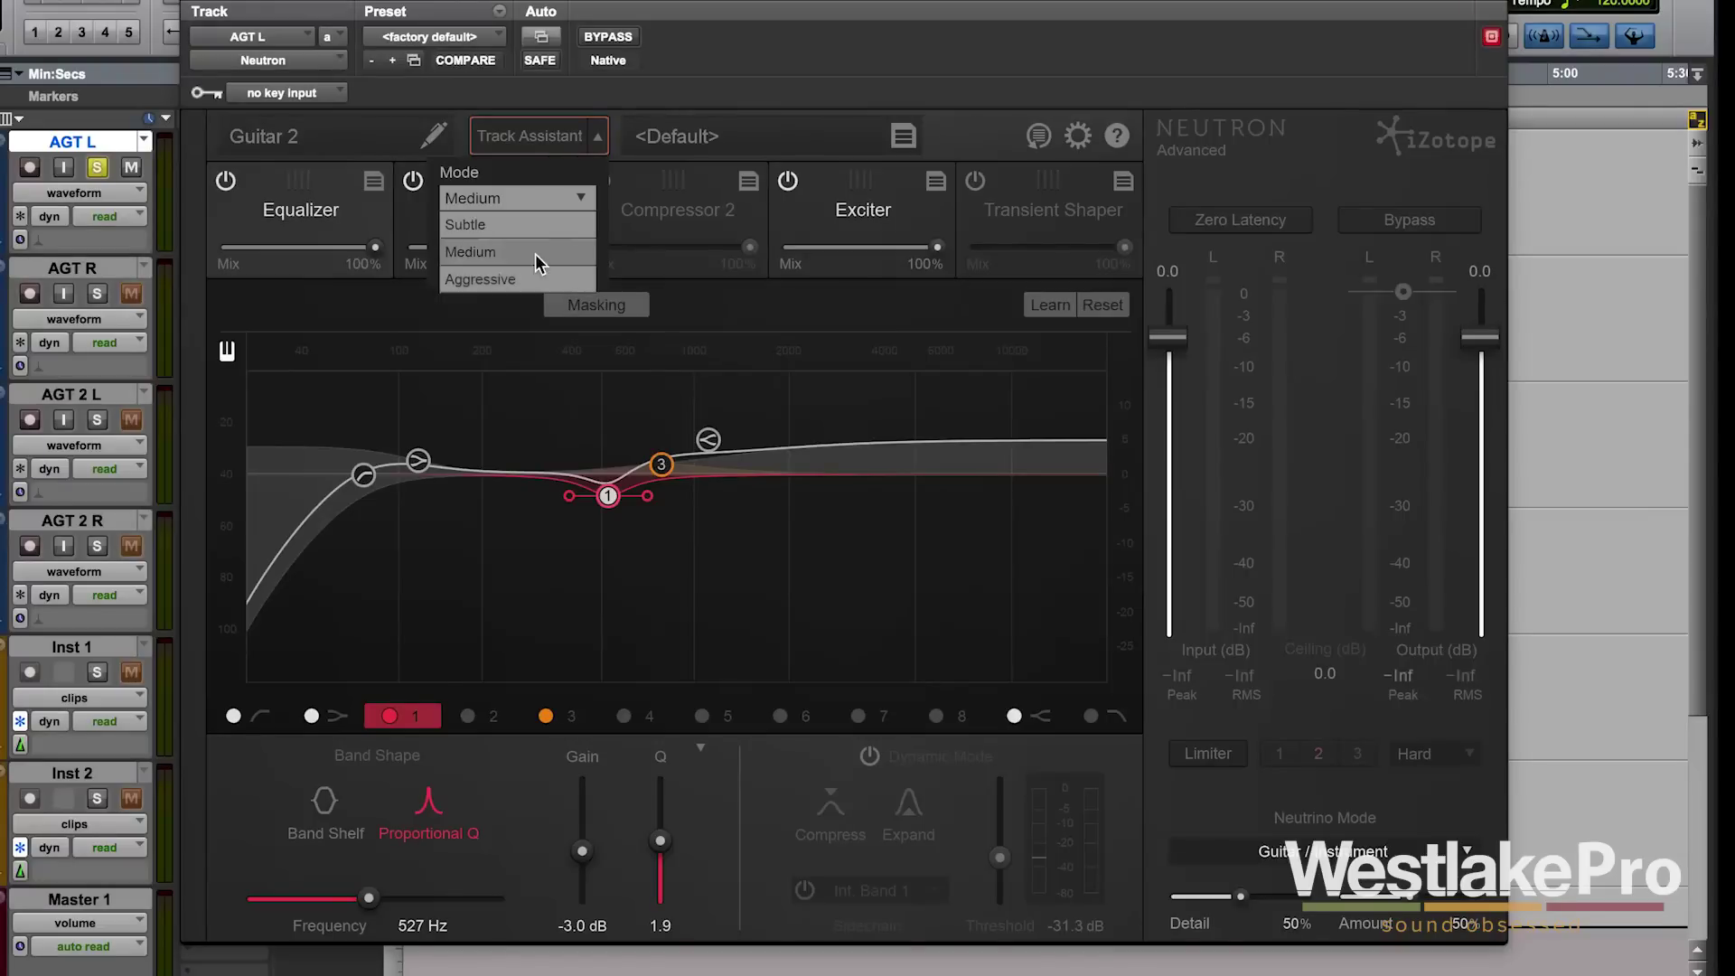
left_click(600, 132)
left_click(858, 253)
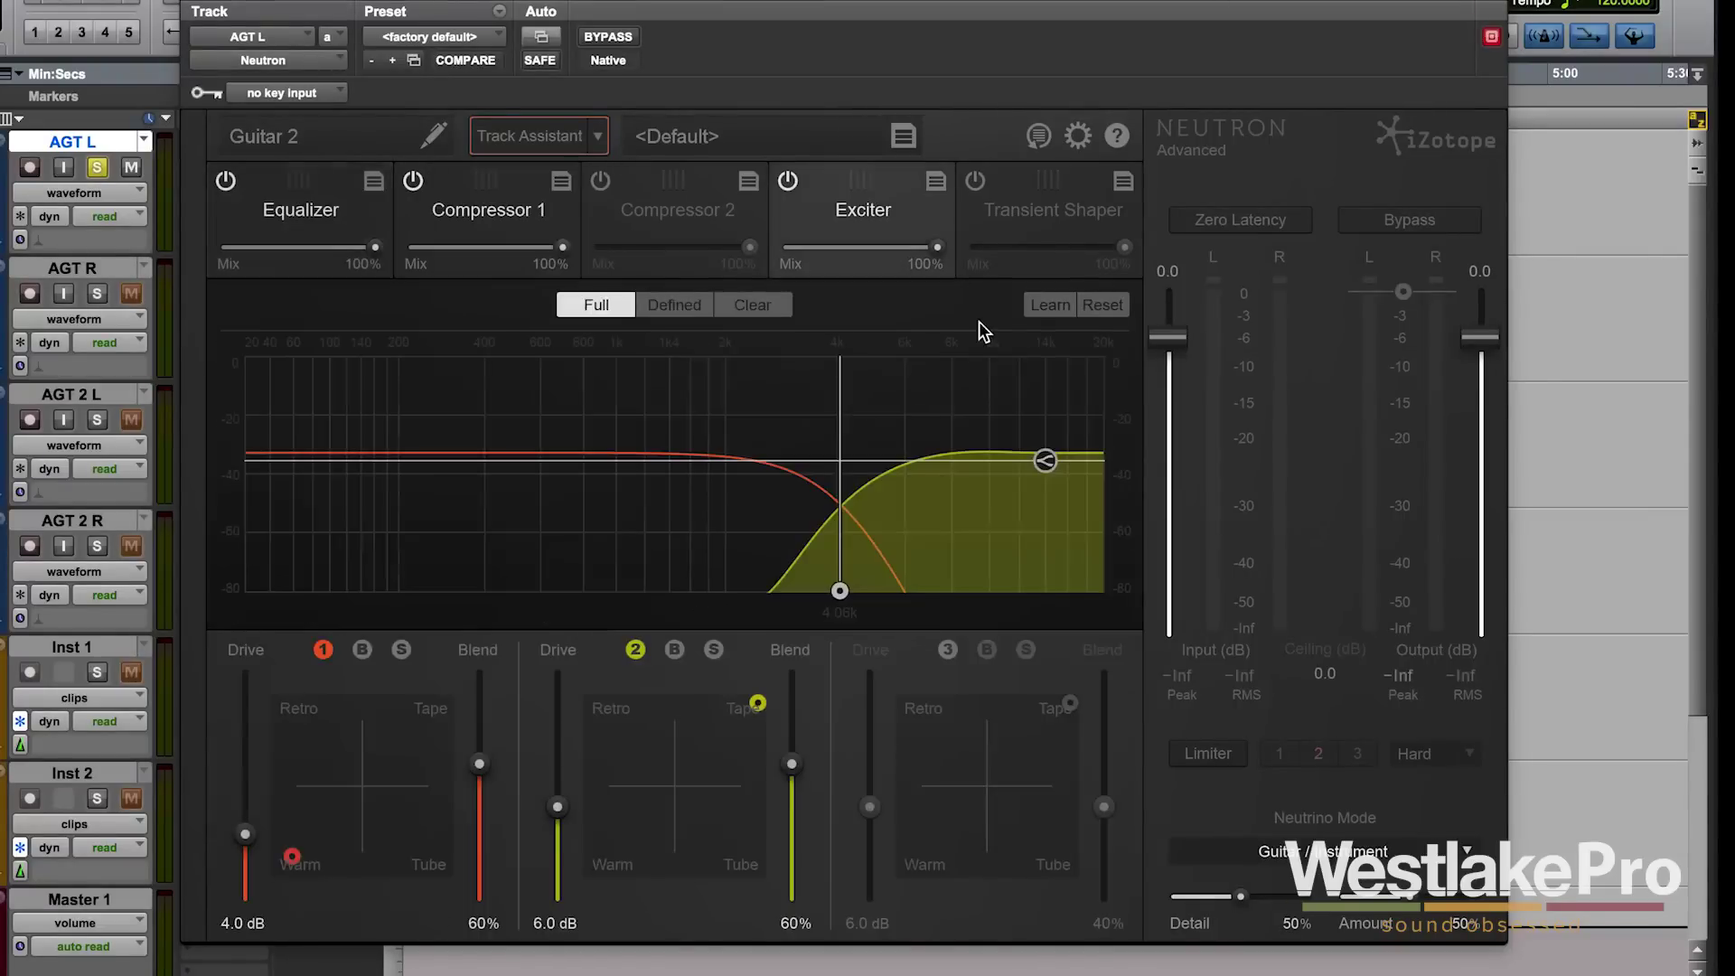